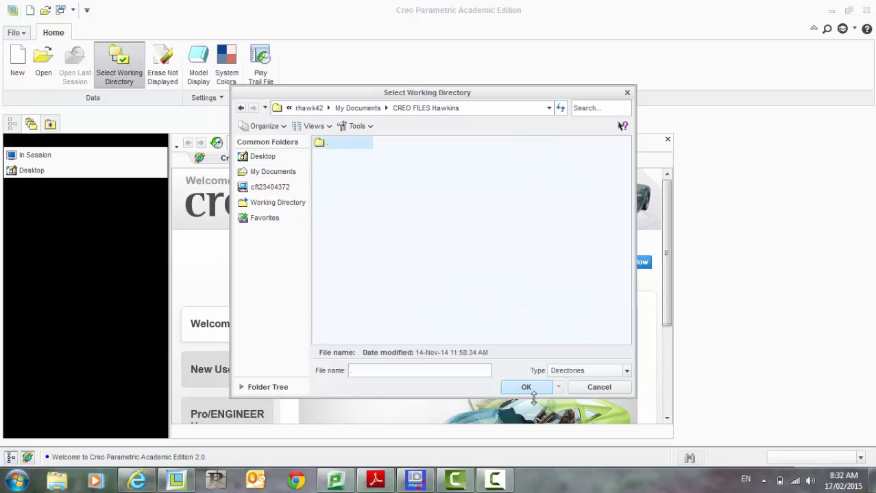
# Step: Confirm the CREO FILES Hawkins working directory and create a new solid part named BOLT_1 with the default template
pyautogui.click(526, 387)
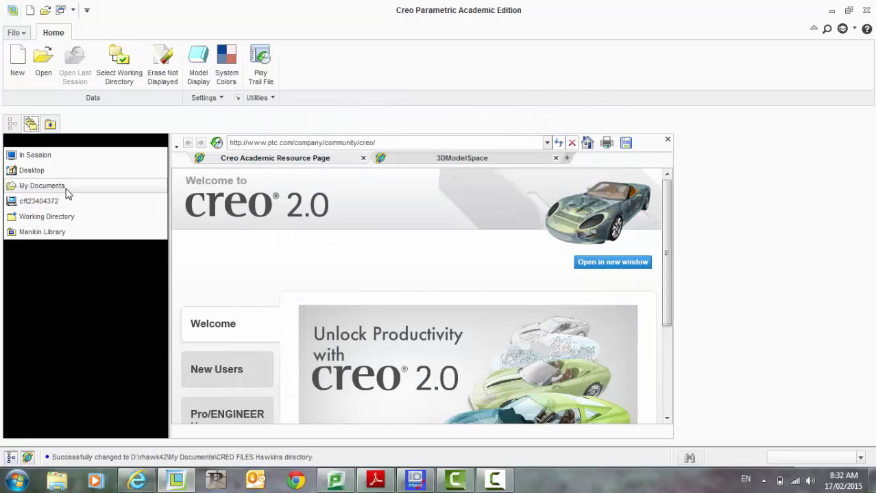
pyautogui.click(17, 64)
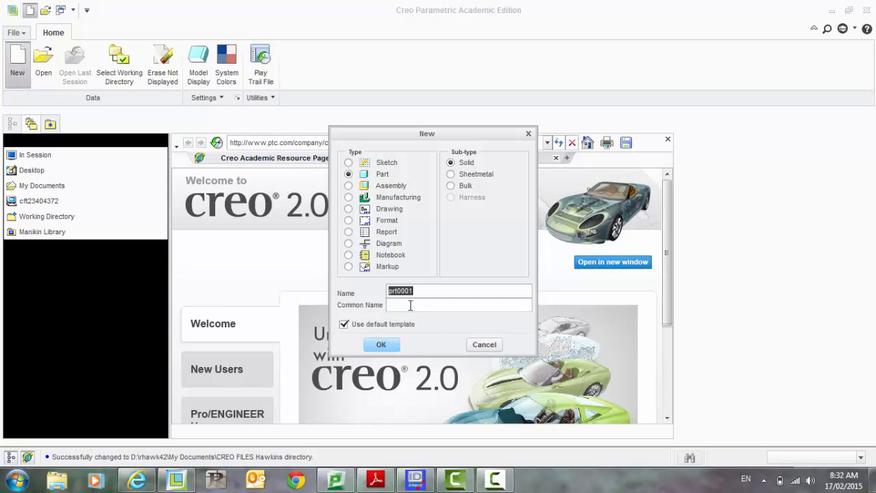
pyautogui.write('bo')
pyautogui.press('BackSpace')
pyautogui.press('BackSpace')
pyautogui.write('B')
pyautogui.click(383, 345)
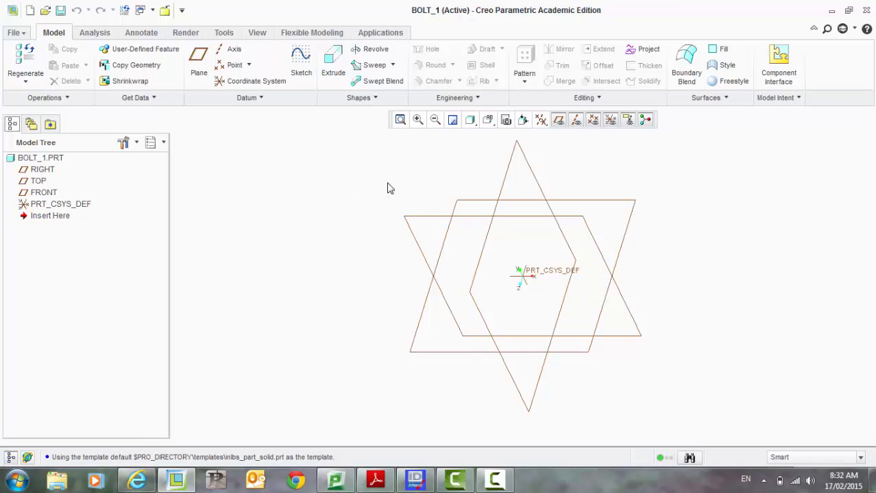
# Step: Start a sketch on the FRONT datum plane and orient the view parallel to the sketch plane
pyautogui.click(530, 218)
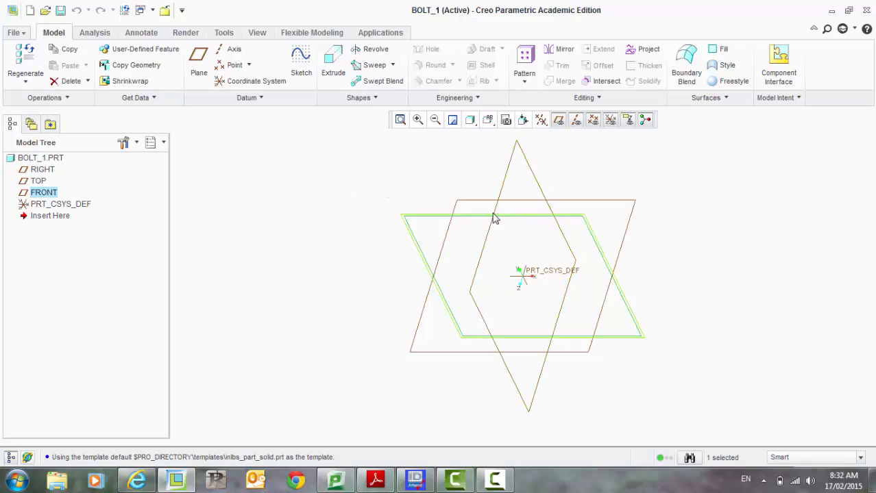
pyautogui.click(304, 65)
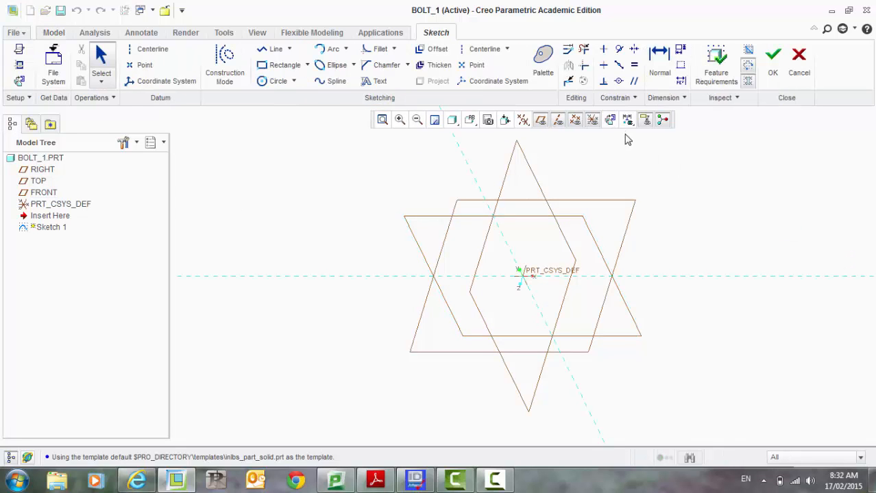
pyautogui.click(611, 121)
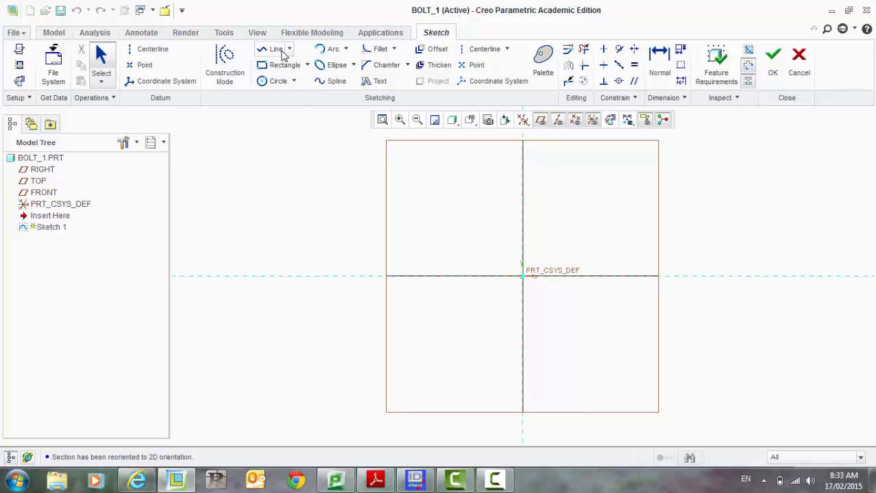
# Step: Place a 6-Sided Hexagon from the Sketcher Palette's Polygons collection into the sketch and close the palette
pyautogui.click(544, 59)
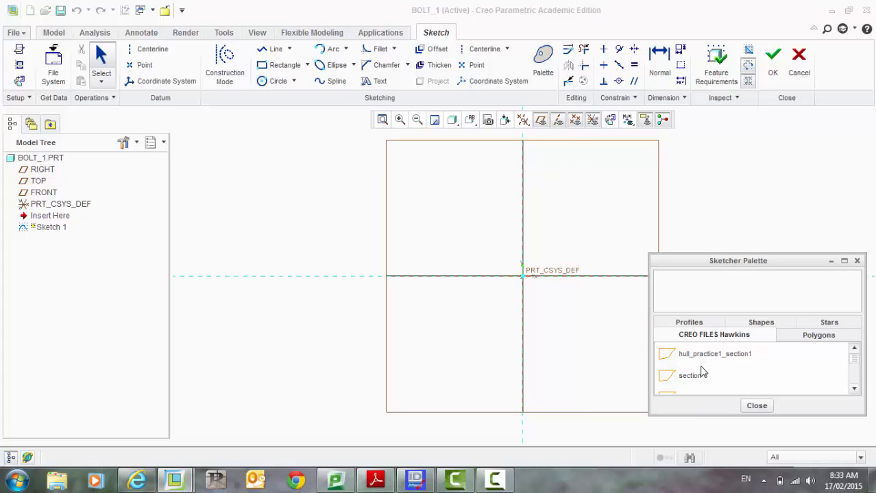
pyautogui.click(682, 325)
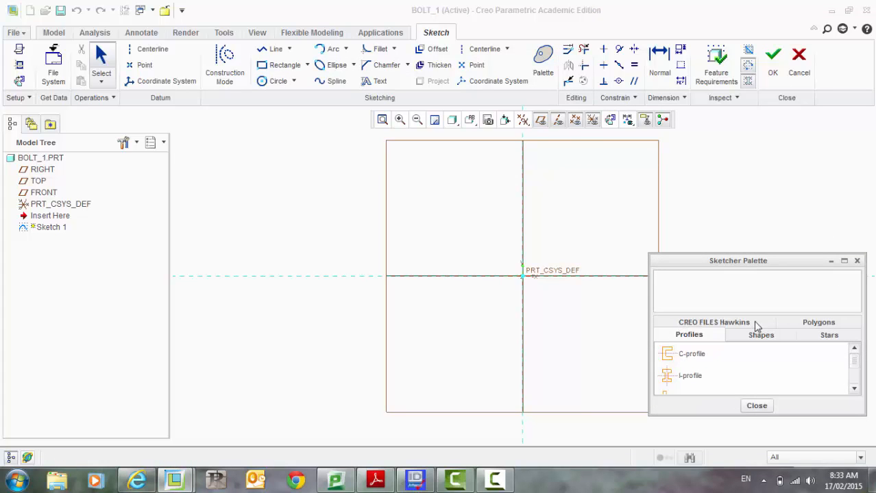
pyautogui.click(754, 338)
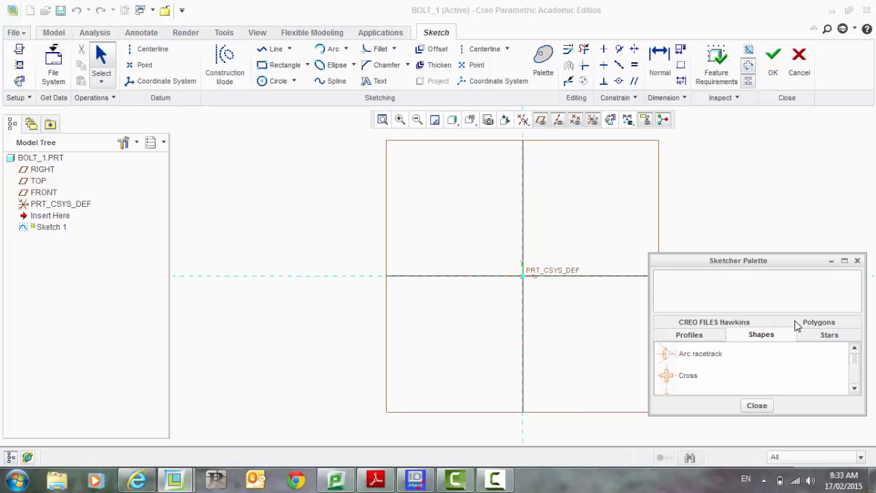
pyautogui.click(809, 336)
pyautogui.click(810, 323)
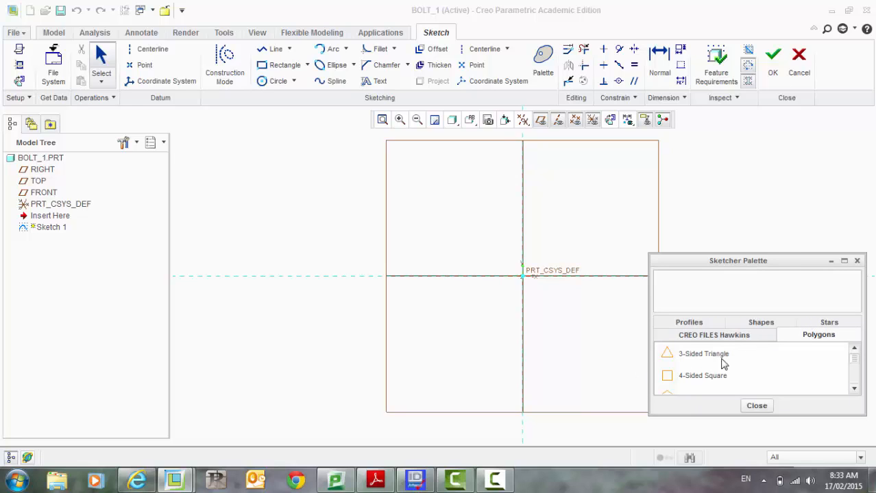
pyautogui.scroll(-1, 723, 374)
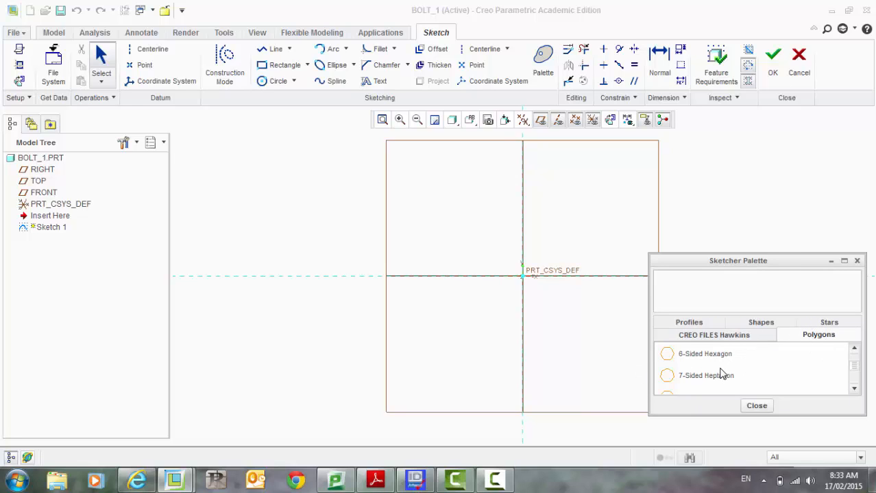
pyautogui.doubleClick(671, 361)
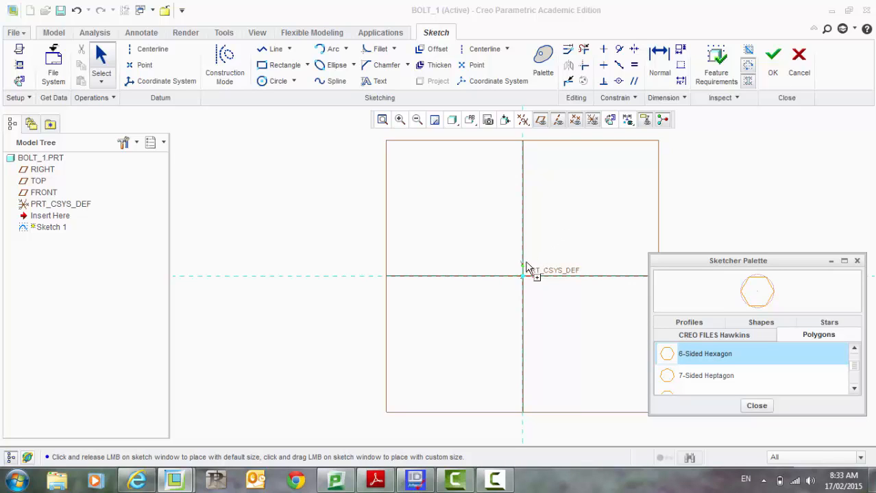
pyautogui.click(500, 256)
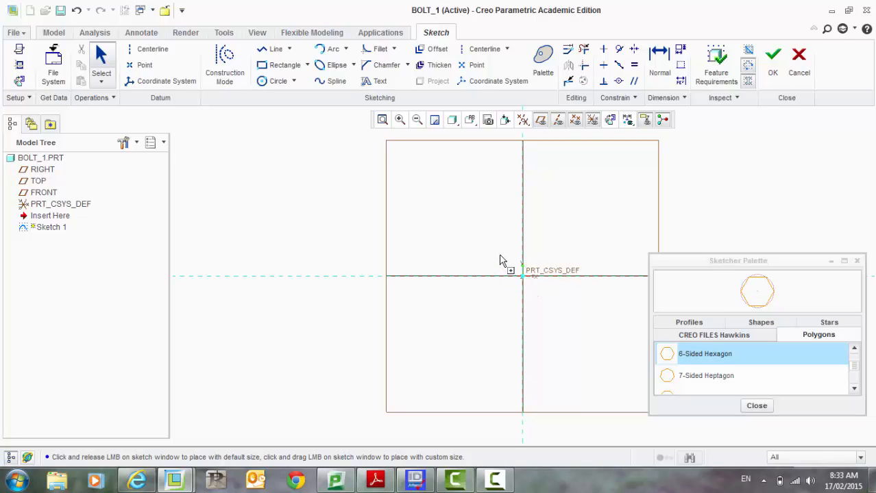
pyautogui.click(756, 407)
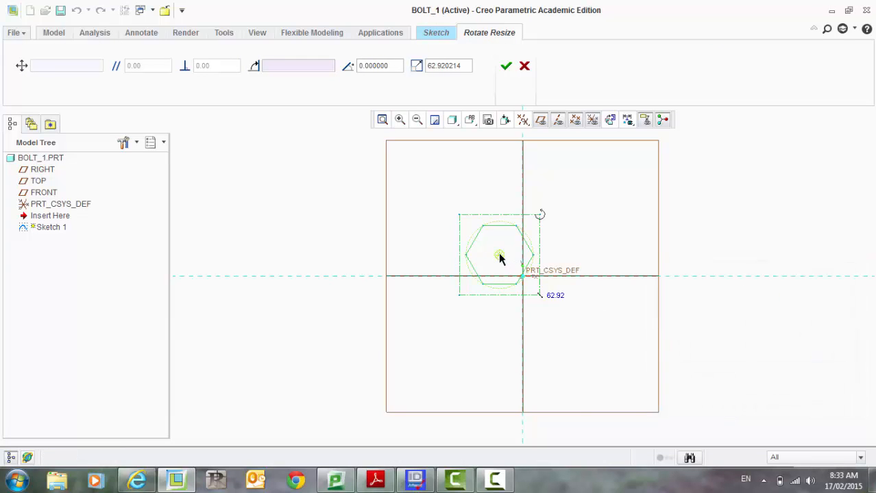
# Step: Move the hexagon's centre onto the coordinate system origin and set its scale to 80
pyautogui.moveTo(499, 257)
pyautogui.mouseDown()
pyautogui.moveTo(542, 253)
pyautogui.moveTo(531, 285)
pyautogui.moveTo(524, 274)
pyautogui.moveTo(575, 228)
pyautogui.moveTo(540, 263)
pyautogui.mouseUp()
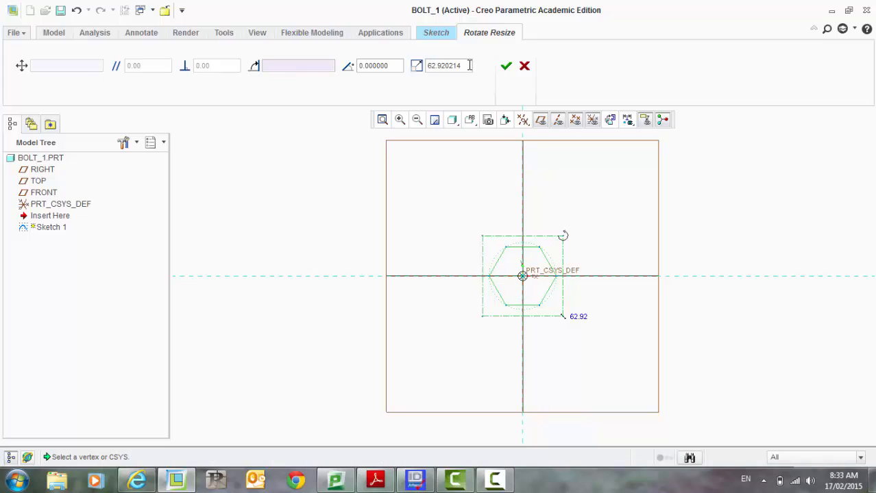
pyautogui.moveTo(470, 65); pyautogui.dragTo(401, 65)
pyautogui.write('80')
pyautogui.press('Return')
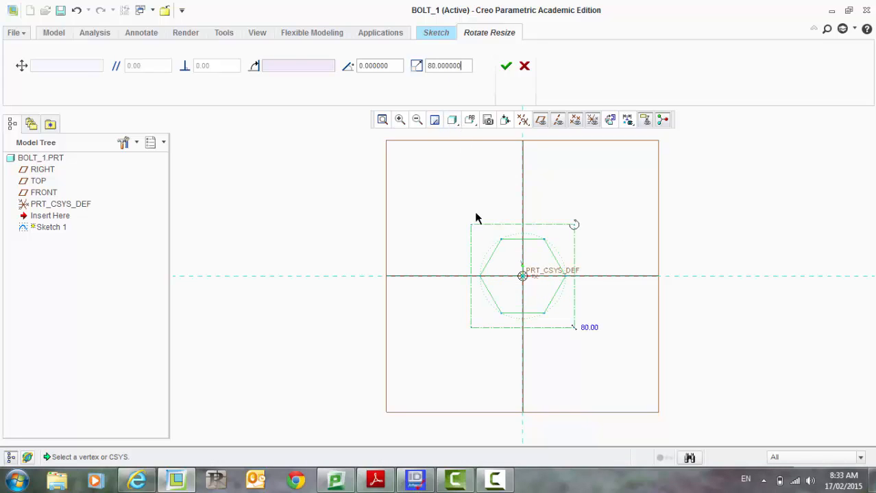
pyautogui.click(506, 66)
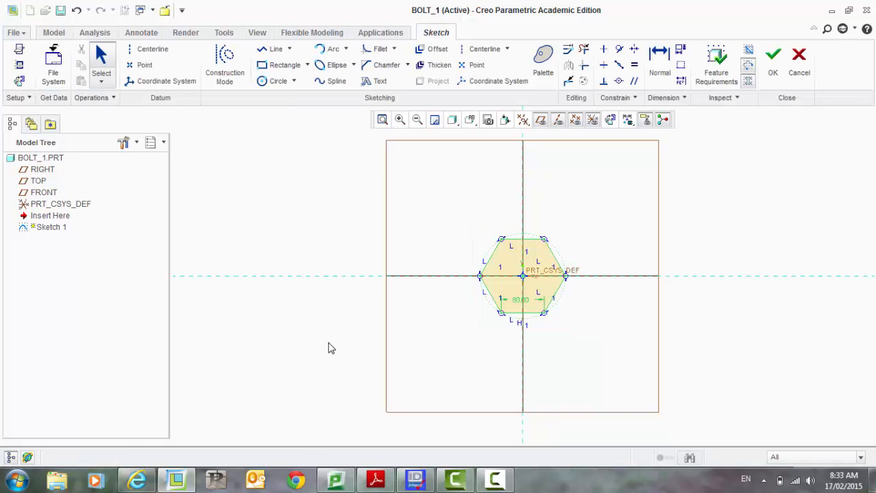
# Step: Finish the hexagon sketch and return to the default 3D orientation
pyautogui.hotkey('ctrl', 'd')
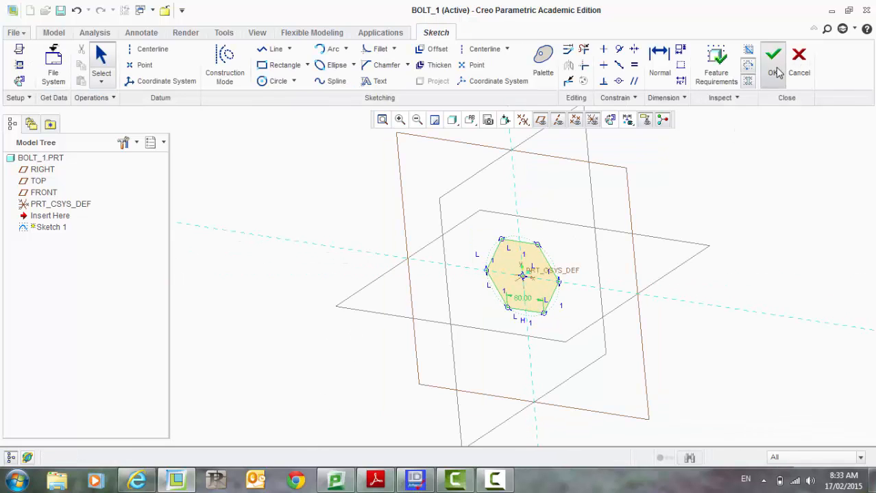
pyautogui.click(777, 71)
pyautogui.moveTo(323, 205)
pyautogui.mouseDown(button='middle')
pyautogui.moveTo(608, 289)
pyautogui.moveTo(646, 245)
pyautogui.moveTo(575, 296)
pyautogui.moveTo(573, 264)
pyautogui.moveTo(536, 278)
pyautogui.moveTo(554, 264)
pyautogui.moveTo(562, 270)
pyautogui.mouseUp(button='middle')
pyautogui.hotkey('ctrl', 'd')
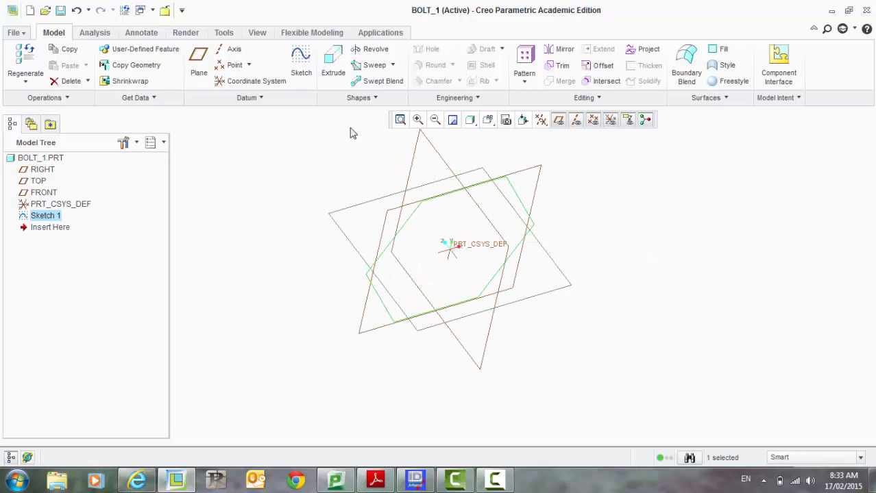
# Step: Extrude the hexagon sketch as a solid to a depth of 40
pyautogui.click(336, 71)
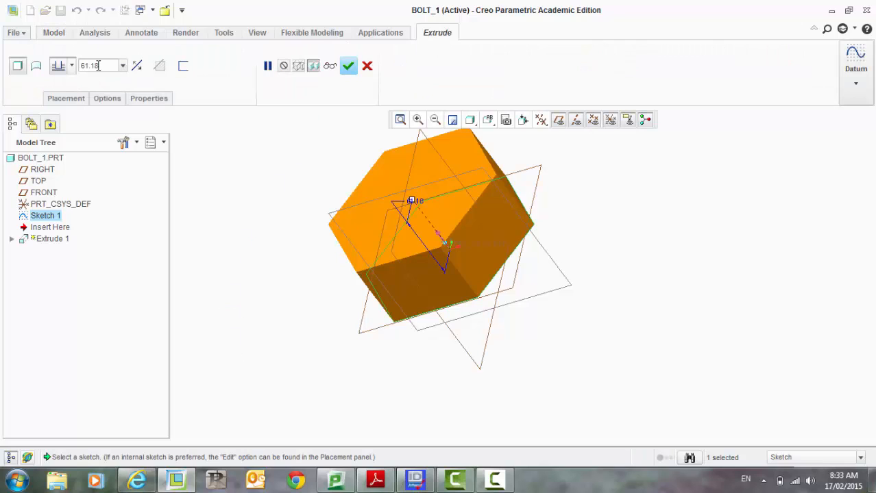
pyautogui.moveTo(102, 66); pyautogui.dragTo(38, 63)
pyautogui.moveTo(256, 227); pyautogui.dragTo(257, 211, button='middle')
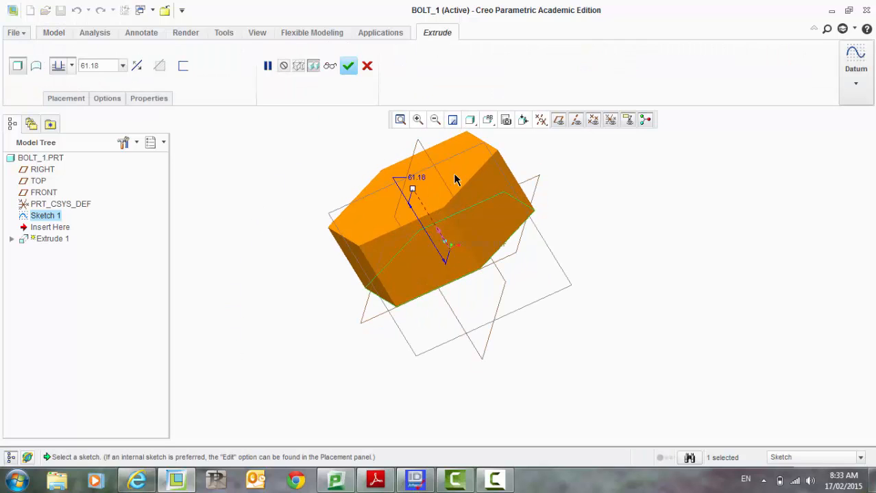
pyautogui.moveTo(412, 189); pyautogui.dragTo(428, 207)
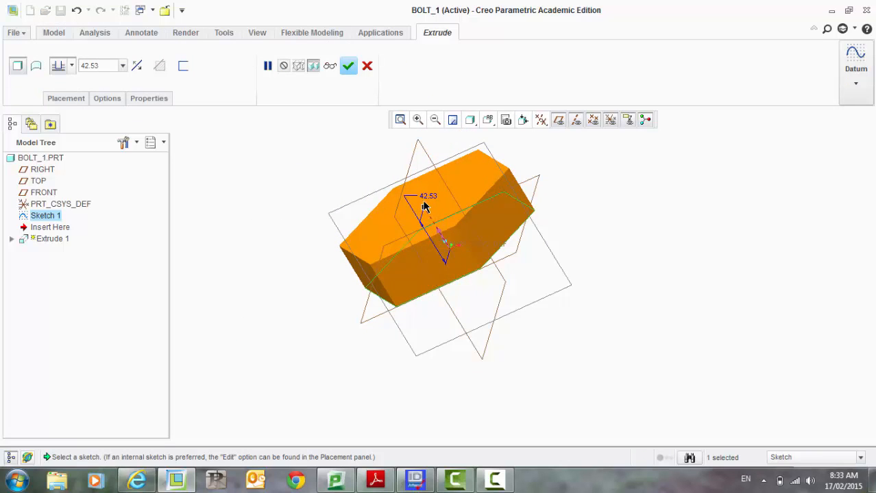
pyautogui.moveTo(107, 65); pyautogui.dragTo(72, 70)
pyautogui.write('45')
pyautogui.press('Return')
pyautogui.moveTo(303, 322); pyautogui.dragTo(268, 318, button='middle')
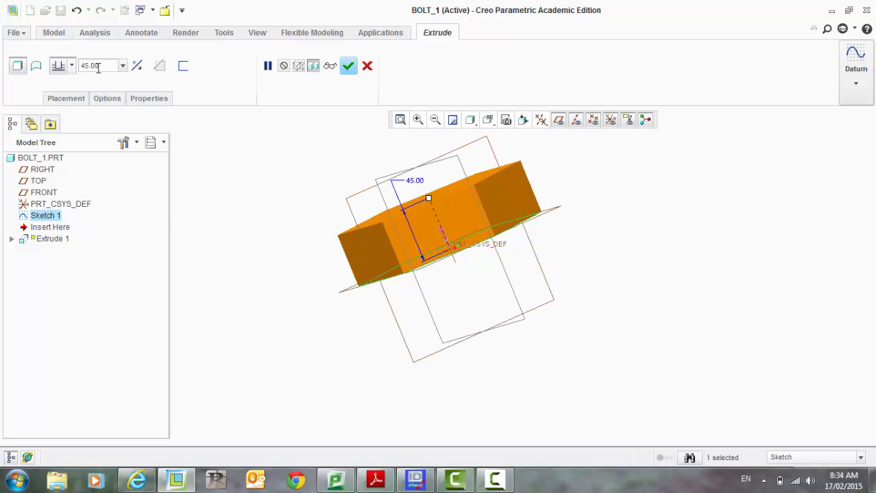
pyautogui.moveTo(98, 67); pyautogui.dragTo(59, 73)
pyautogui.write('40')
pyautogui.press('Return')
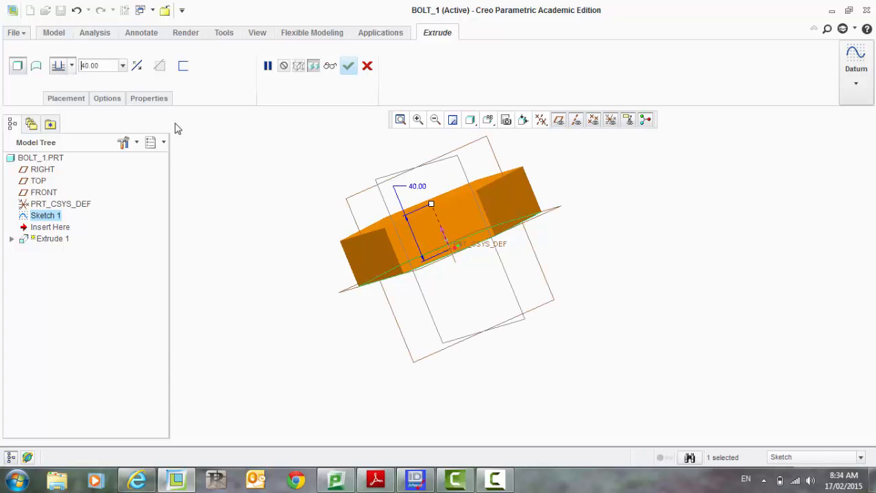
pyautogui.click(348, 68)
# Step: Start a new sketch on the hexagon's end face, referencing the RIGHT plane, and orient the view to it
pyautogui.moveTo(321, 219); pyautogui.dragTo(282, 268, button='middle')
pyautogui.click(282, 268)
pyautogui.moveTo(264, 231); pyautogui.dragTo(293, 227, button='middle')
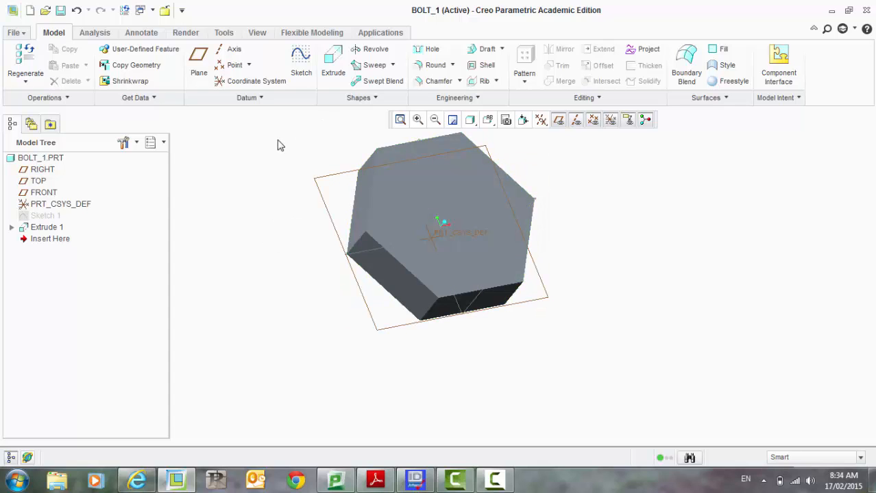
pyautogui.click(300, 72)
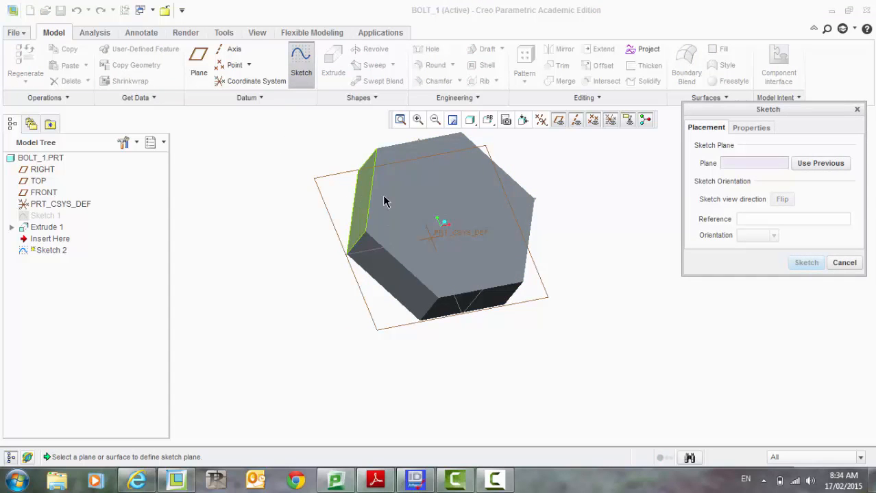
pyautogui.click(422, 210)
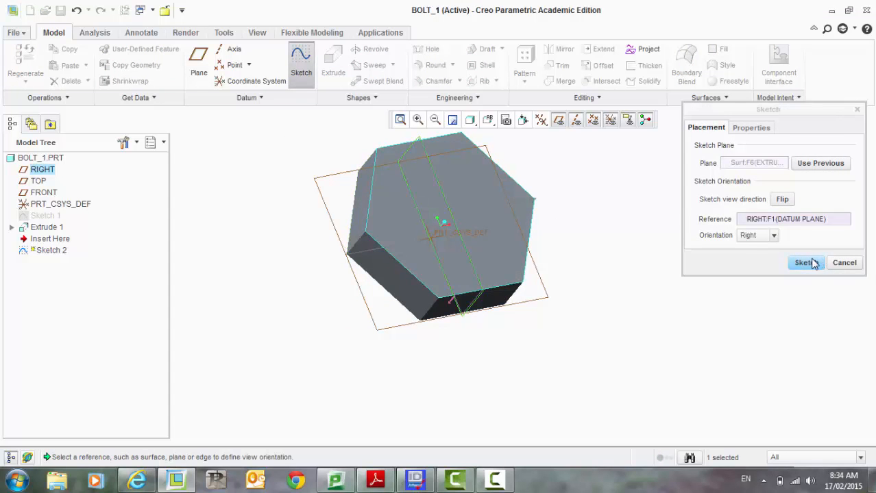
pyautogui.click(806, 263)
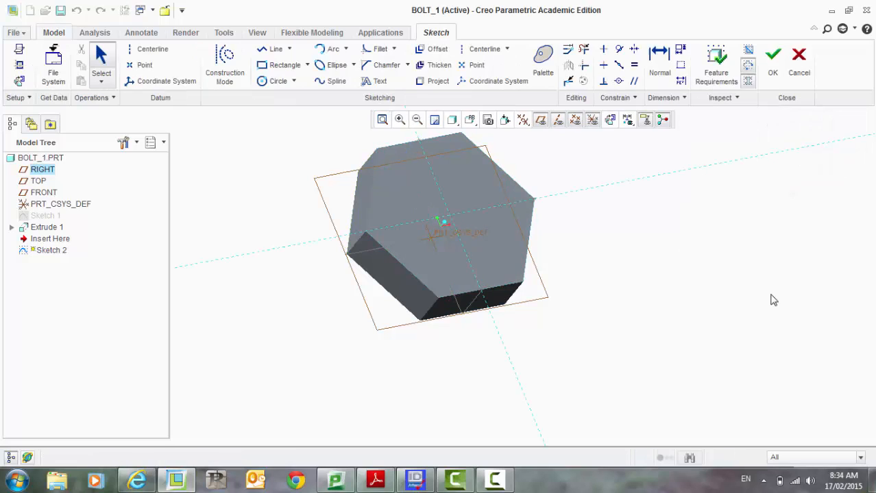
pyautogui.click(612, 122)
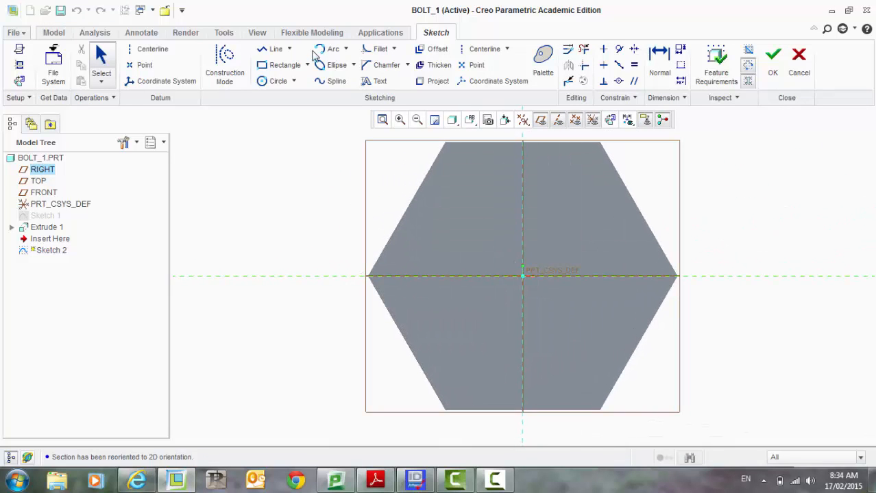
# Step: Draw a circle centred on the origin and set its diameter to 90
pyautogui.click(271, 82)
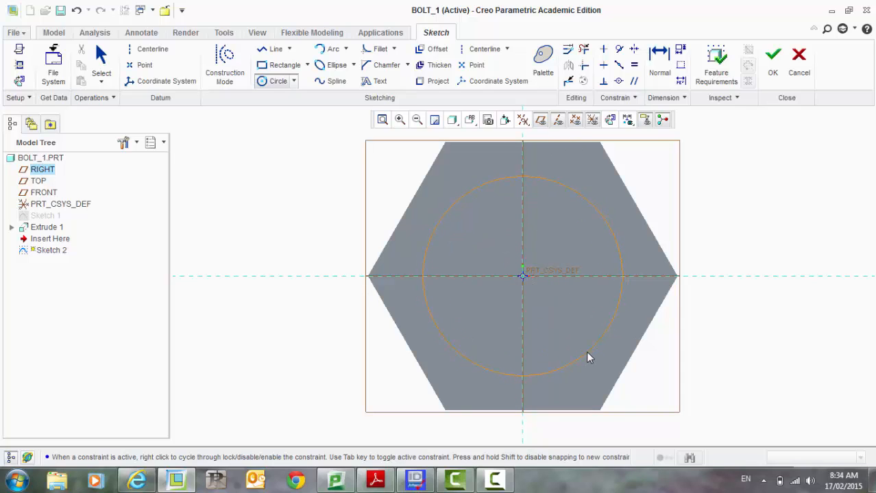
pyautogui.click(590, 355)
pyautogui.middleClick(565, 308)
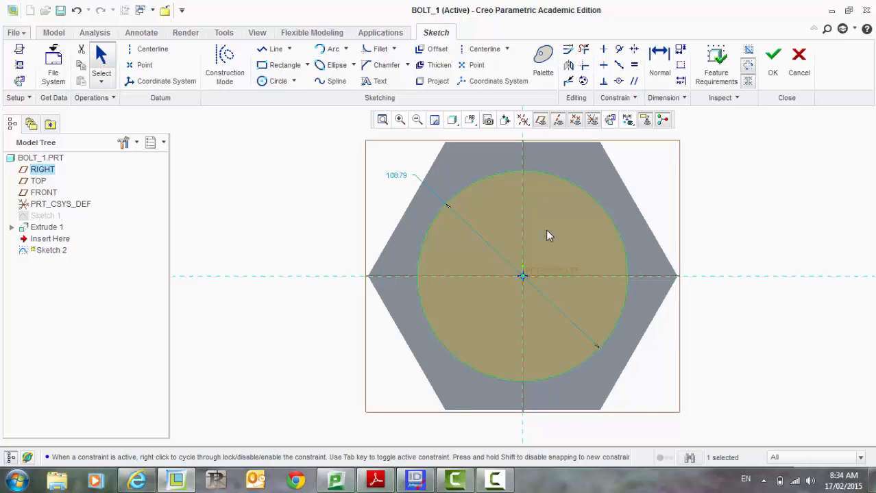
pyautogui.click(448, 196)
pyautogui.doubleClick(395, 175)
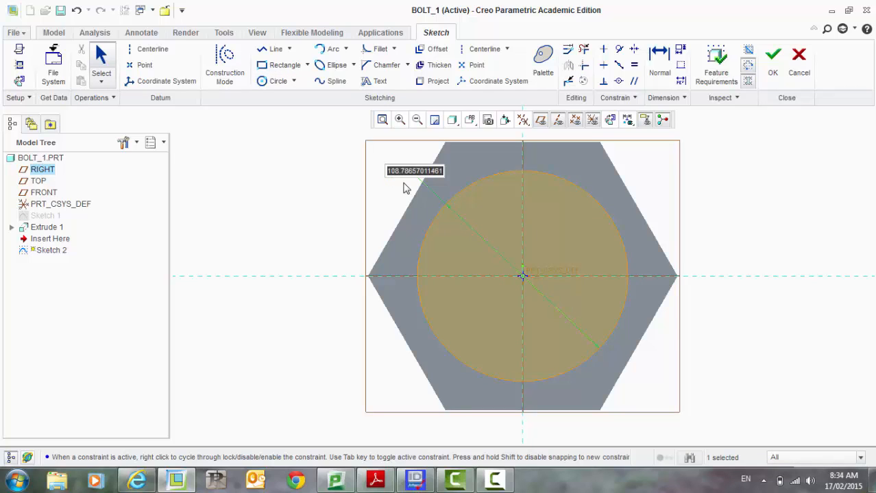
pyautogui.write('90')
pyautogui.press('Return')
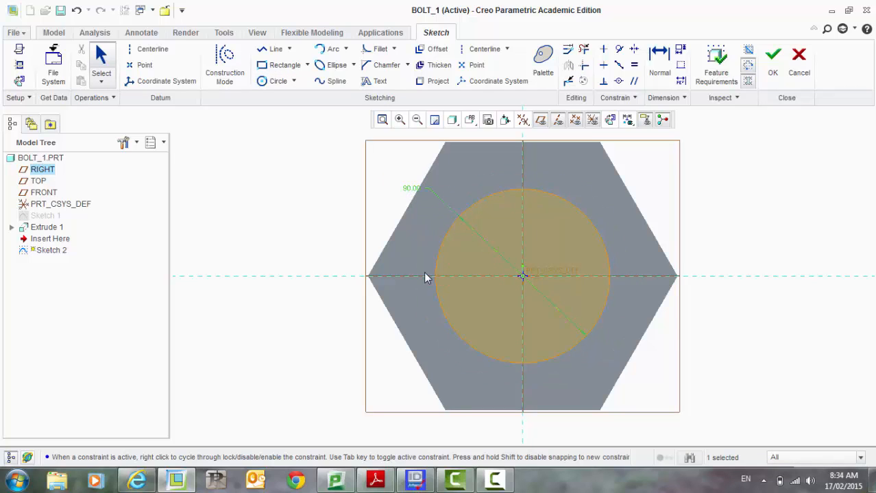
# Step: Finish the circle sketch
pyautogui.moveTo(286, 215)
pyautogui.mouseDown(button='middle')
pyautogui.moveTo(334, 179)
pyautogui.moveTo(289, 189)
pyautogui.mouseUp(button='middle')
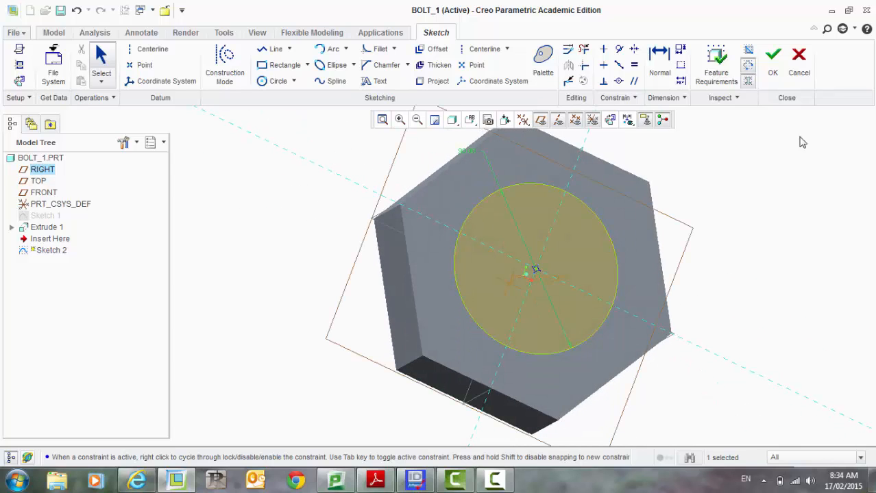
pyautogui.click(773, 60)
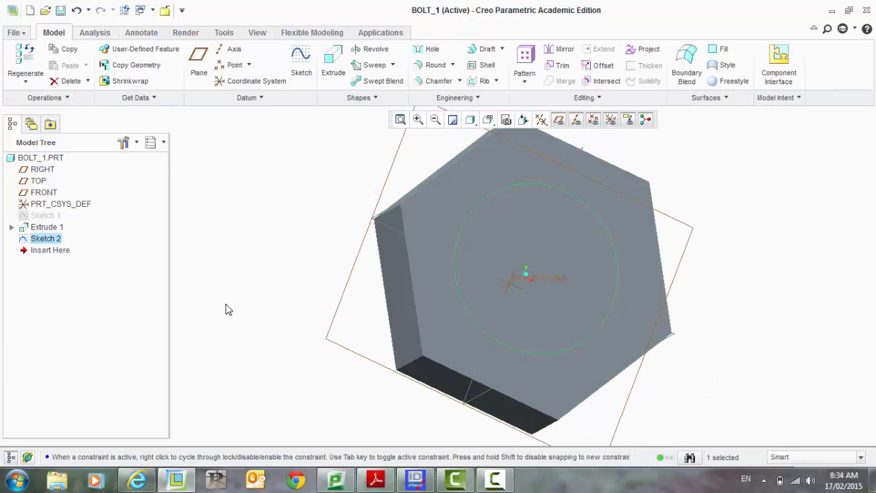
# Step: Extrude the circle sketch as the shank to a depth of 160 and confirm the feature
pyautogui.click(335, 66)
pyautogui.moveTo(262, 168)
pyautogui.mouseDown(button='middle')
pyautogui.moveTo(287, 190)
pyautogui.moveTo(270, 166)
pyautogui.moveTo(266, 182)
pyautogui.mouseUp(button='middle')
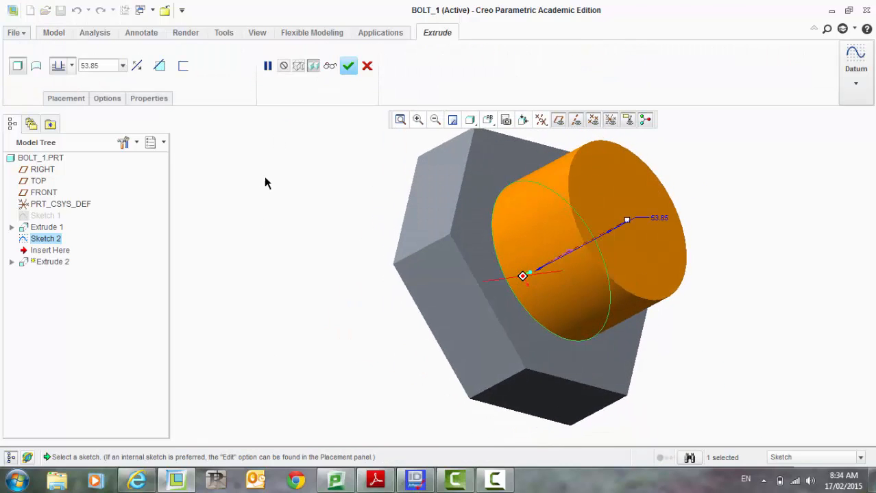
pyautogui.moveTo(626, 223); pyautogui.dragTo(773, 142)
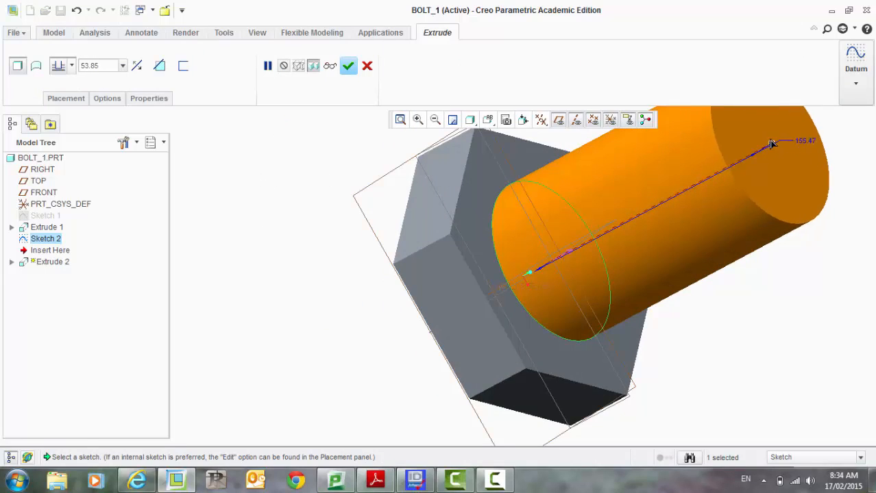
pyautogui.moveTo(271, 206); pyautogui.dragTo(226, 164, button='middle')
pyautogui.doubleClick(105, 65)
pyautogui.write('1')
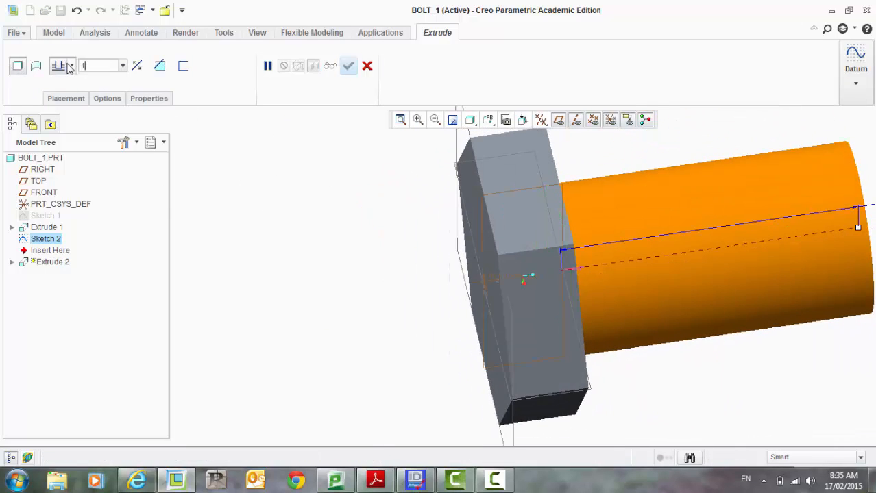
pyautogui.write('60')
pyautogui.press('Return')
pyautogui.scroll(-3, 322, 219)
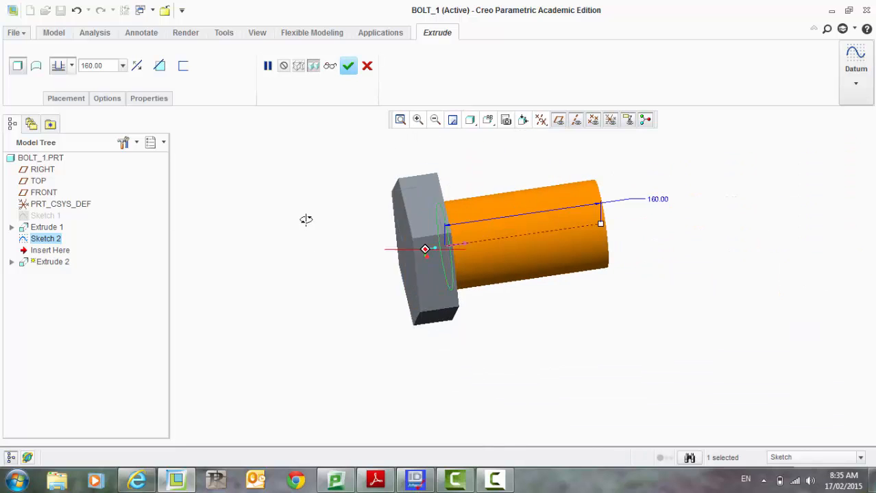
pyautogui.click(350, 67)
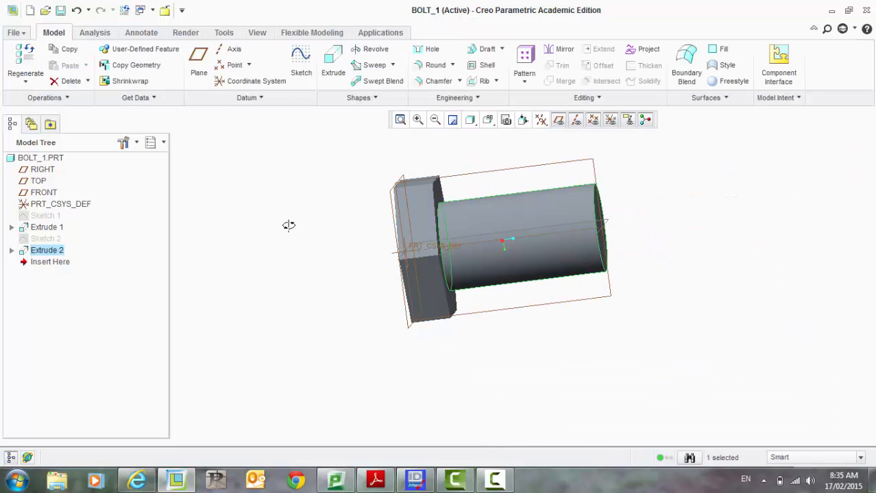
# Step: Start a new sketch on the RIGHT plane and orient the view to face it
pyautogui.moveTo(288, 226); pyautogui.dragTo(331, 264, button='middle')
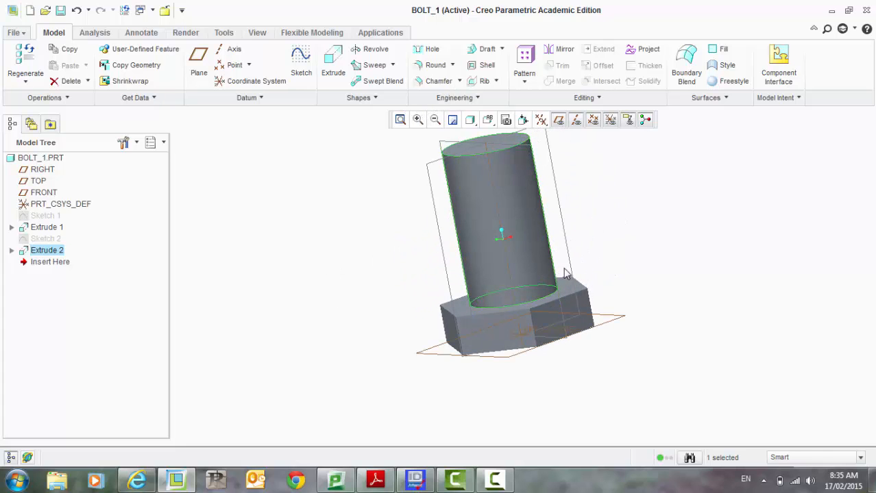
pyautogui.moveTo(779, 267); pyautogui.dragTo(797, 268, button='middle')
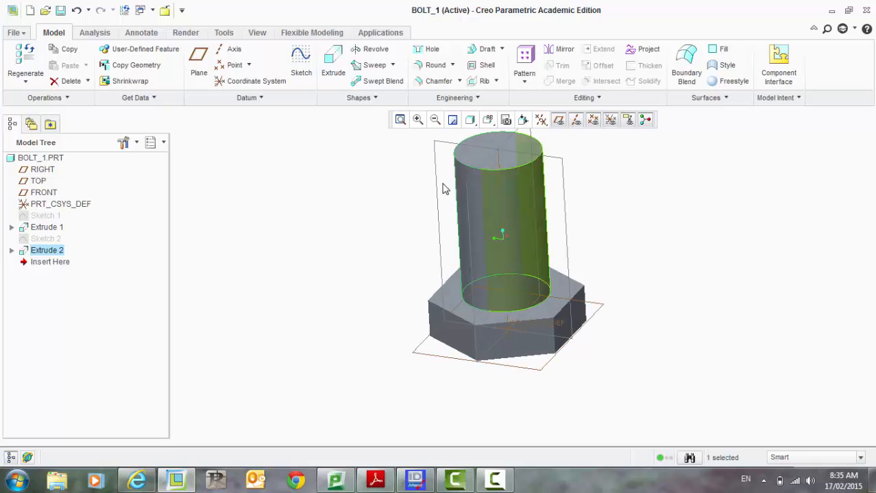
pyautogui.scroll(2, 488, 363)
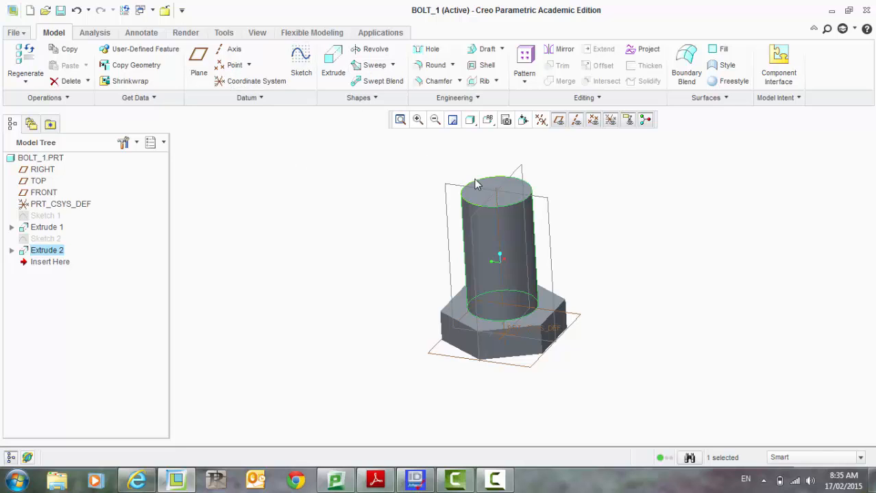
pyautogui.click(549, 209)
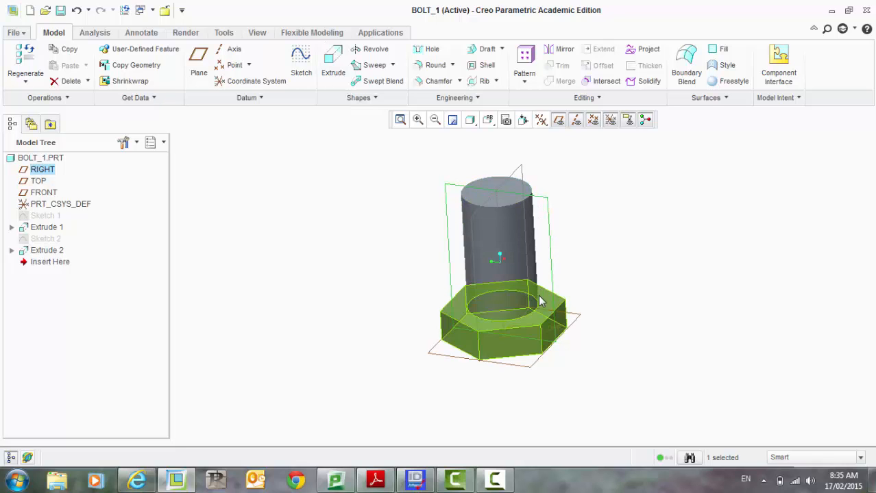
pyautogui.click(301, 63)
pyautogui.click(611, 121)
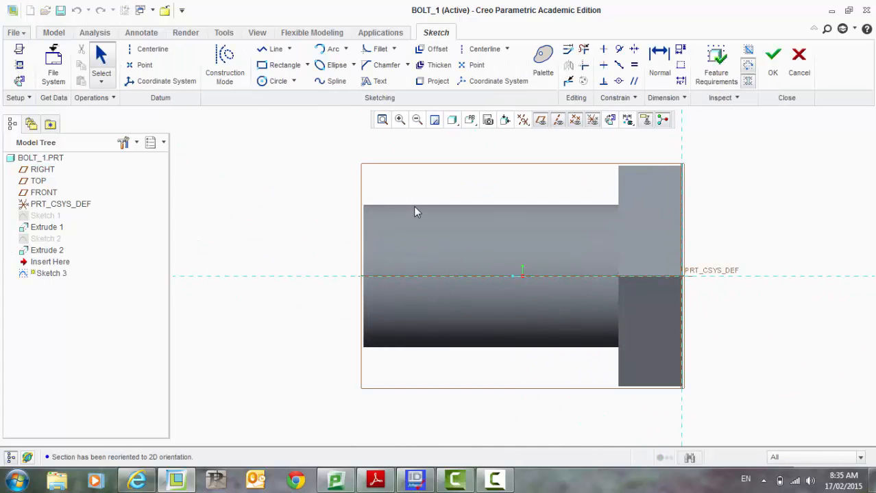
# Step: Reference the shank's upper edge and draw a horizontal centerline through the origin along the shank axis
pyautogui.click(527, 205)
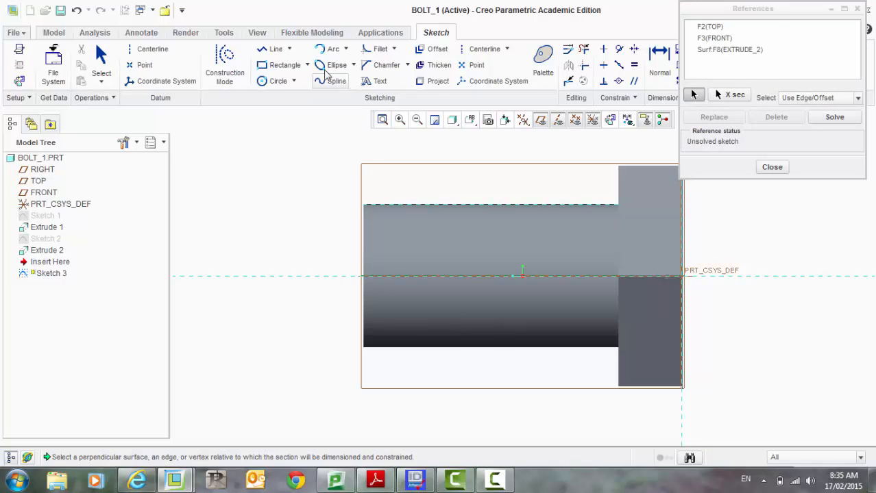
pyautogui.click(148, 50)
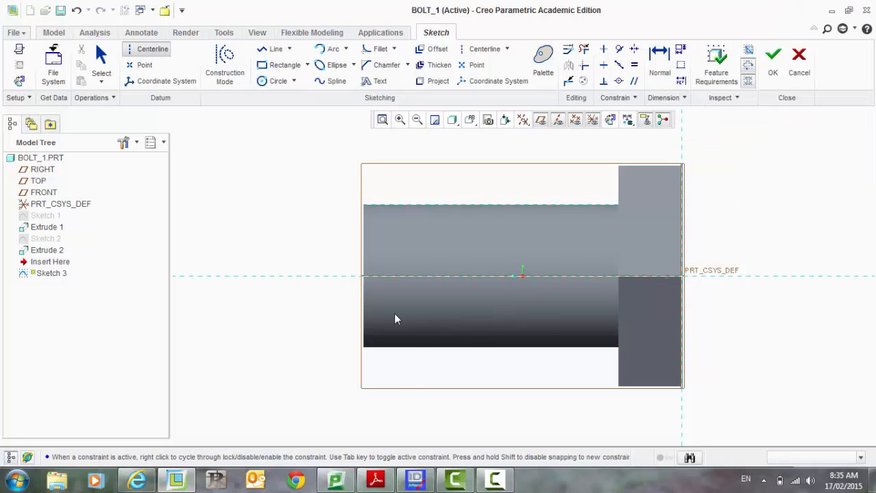
pyautogui.click(298, 280)
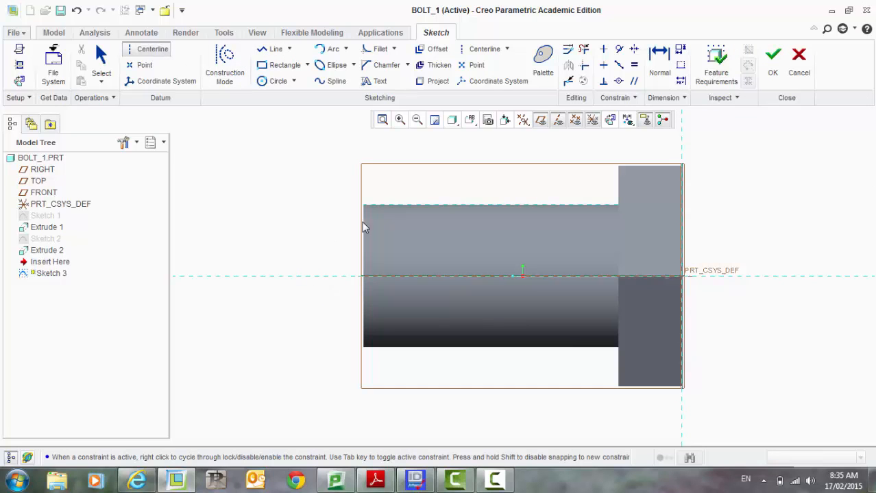
pyautogui.click(545, 279)
pyautogui.middleClick(287, 209)
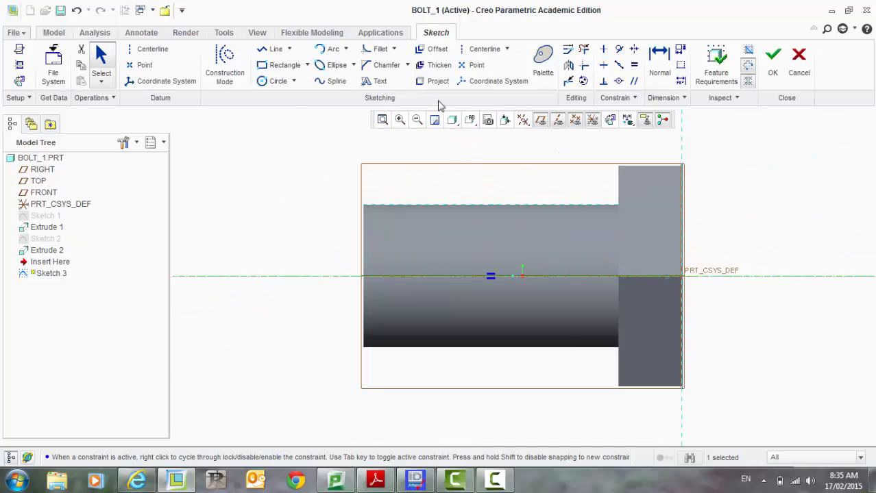
# Step: Draw a line along the shank's upper edge, set its length to 150, and finish the sketch
pyautogui.click(275, 50)
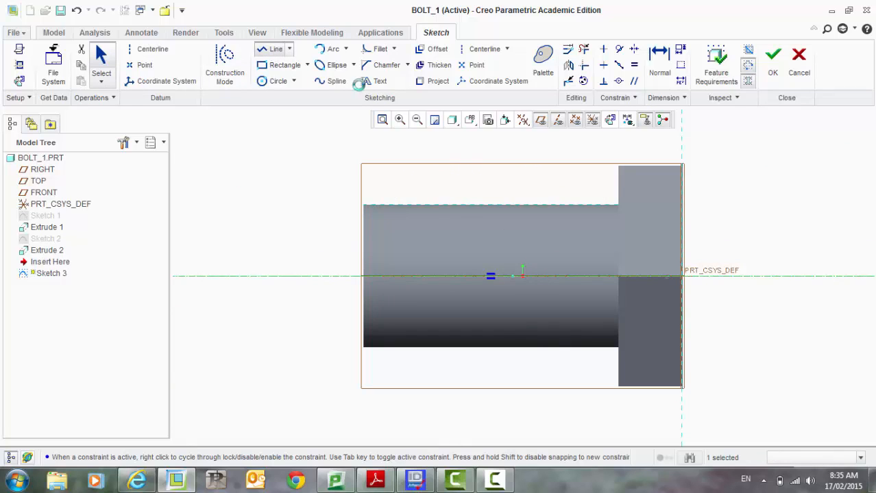
pyautogui.click(600, 205)
pyautogui.click(364, 206)
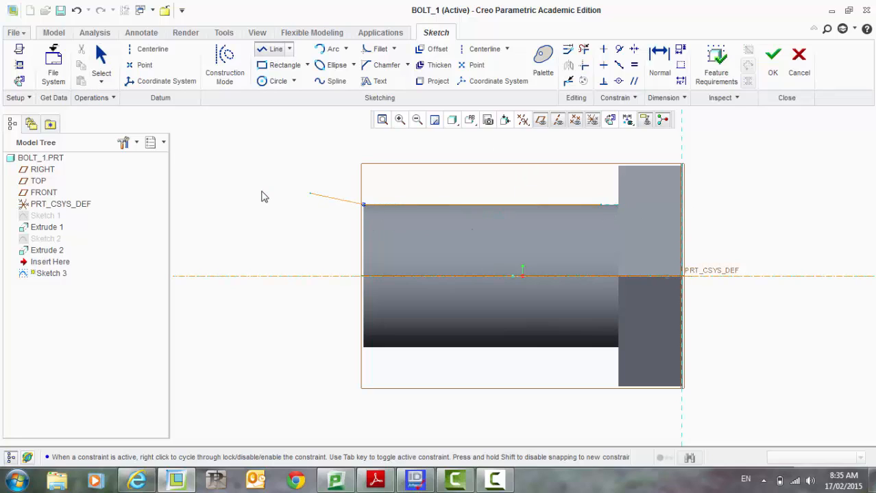
pyautogui.middleClick(263, 195)
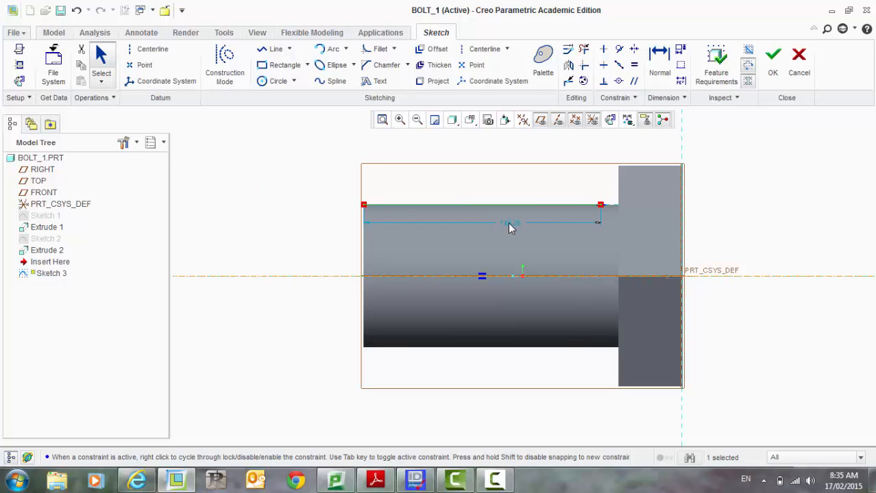
pyautogui.doubleClick(510, 224)
pyautogui.write('100')
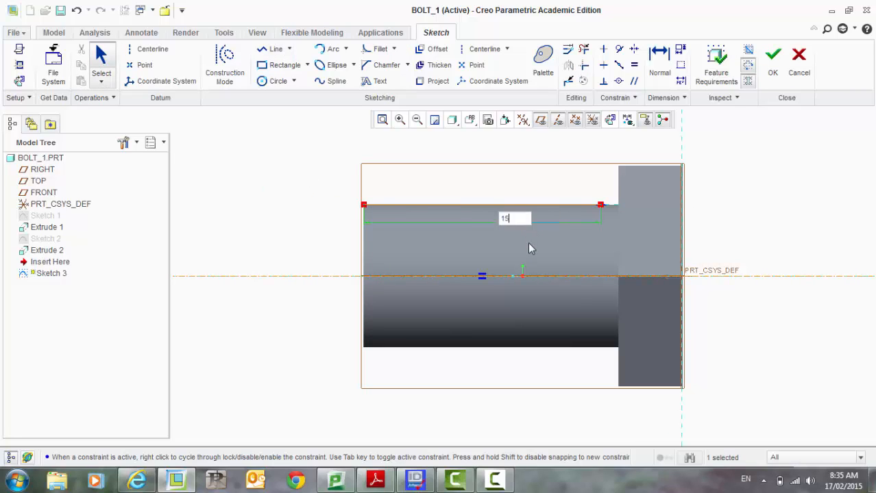
pyautogui.press('Return')
pyautogui.click(773, 61)
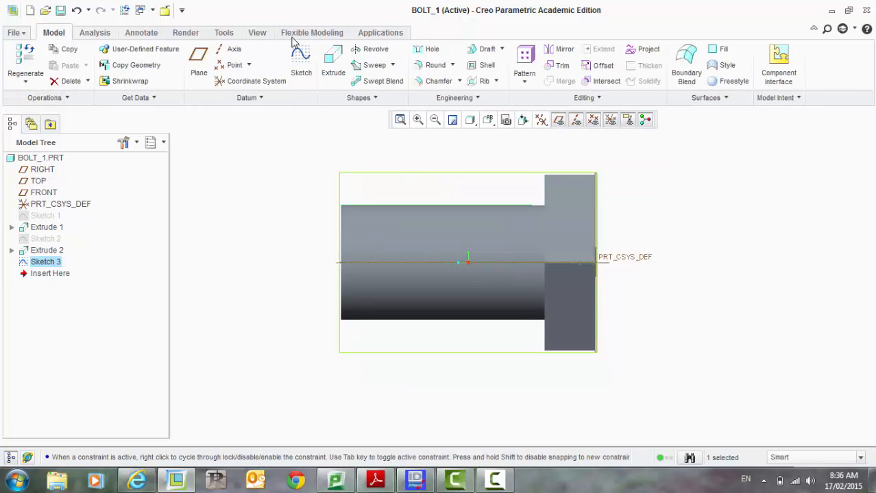
# Step: Start a Helical Sweep using the line sketch as the path and open its sweep section sketch
pyautogui.click(393, 66)
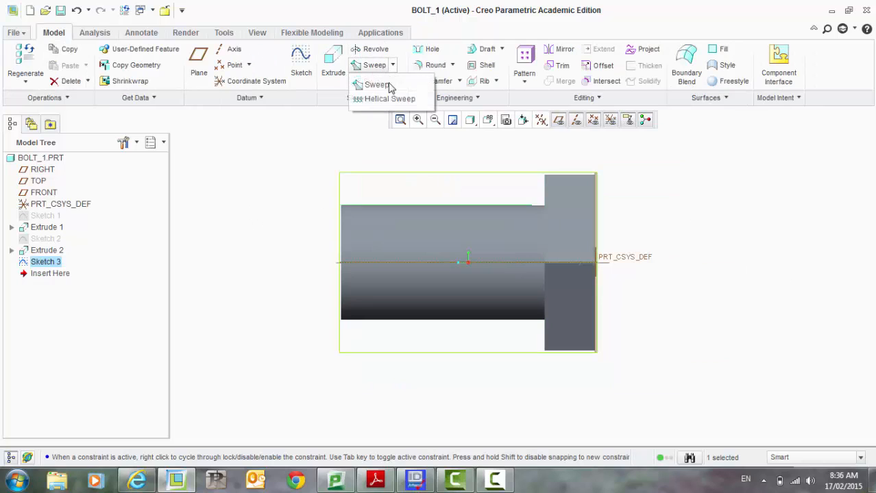
pyautogui.click(391, 99)
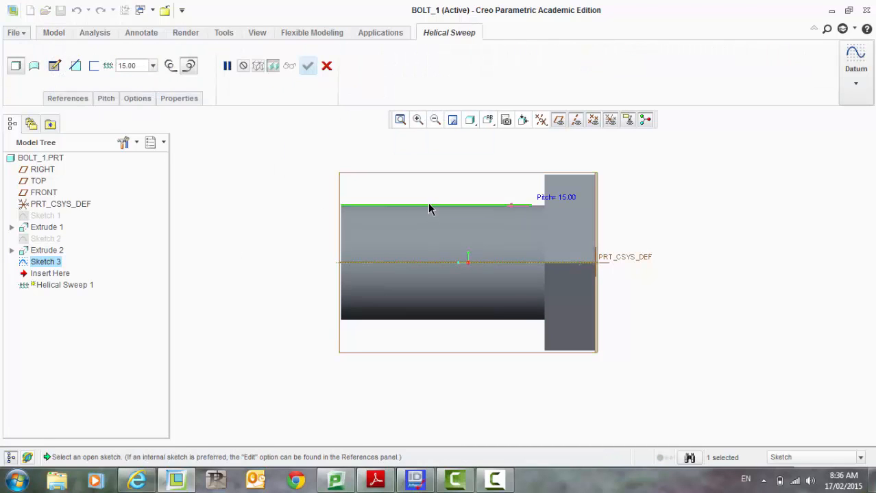
pyautogui.click(55, 66)
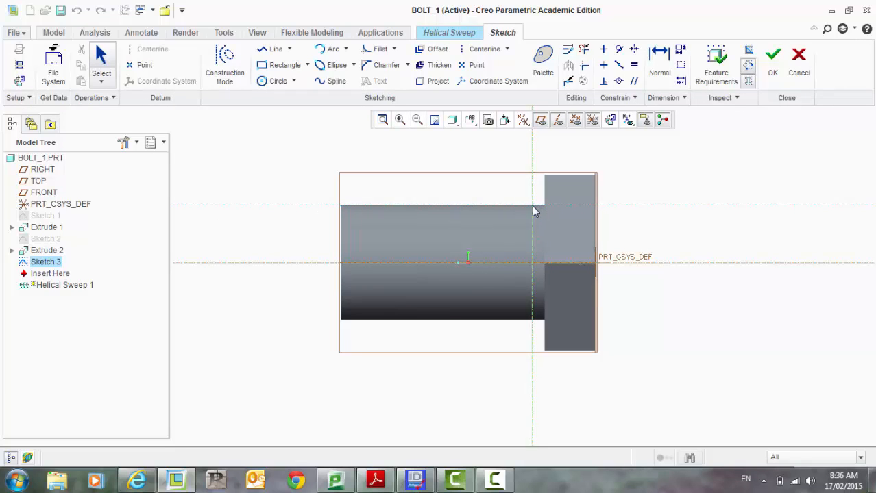
pyautogui.click(609, 120)
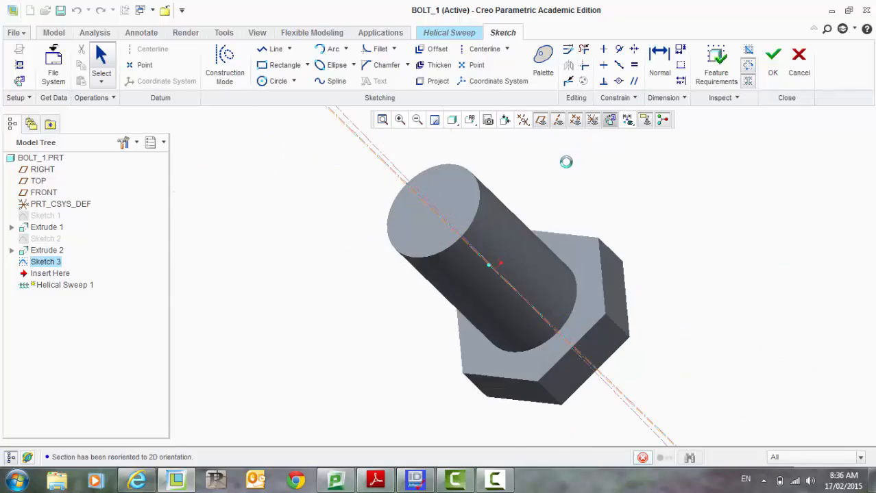
# Step: Draw a closed triangular thread profile on the shank's upper edge at the sweep start point
pyautogui.scroll(5, 462, 348)
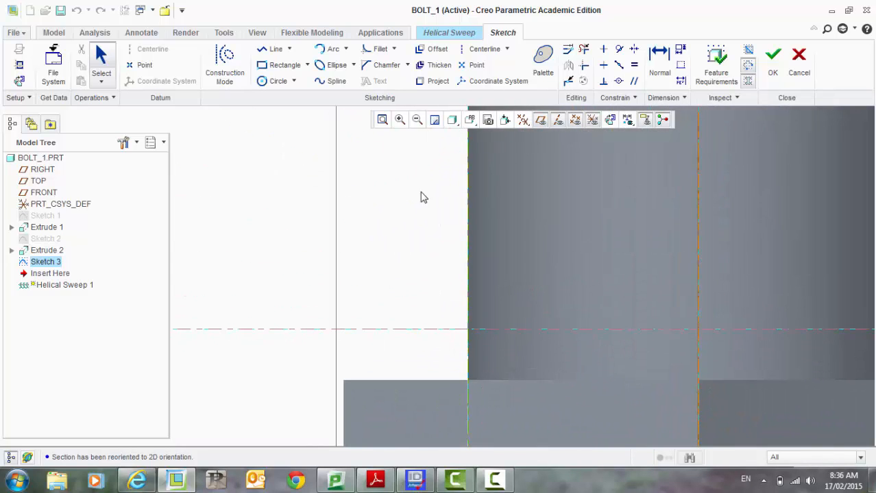
pyautogui.click(268, 55)
pyautogui.scroll(2, 454, 307)
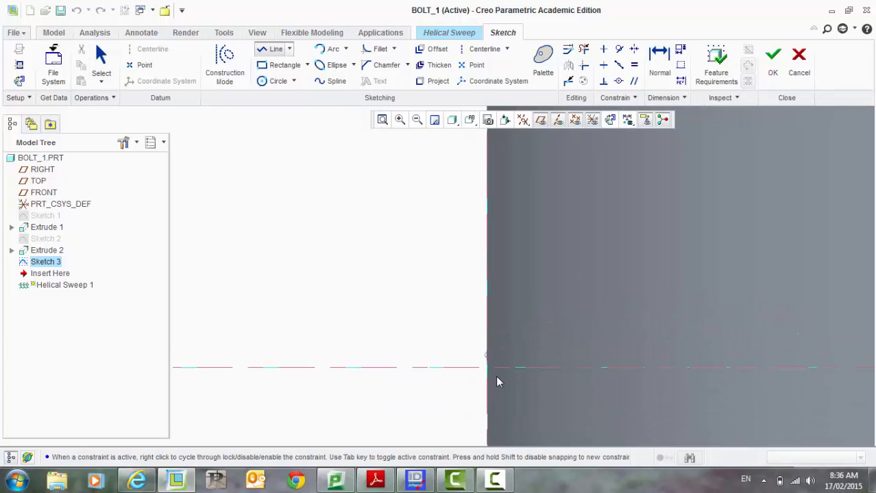
pyautogui.click(486, 368)
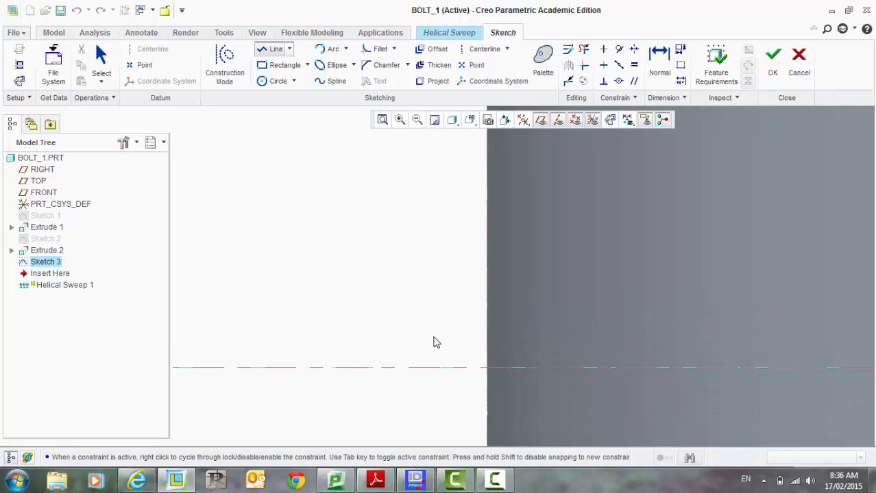
pyautogui.click(360, 302)
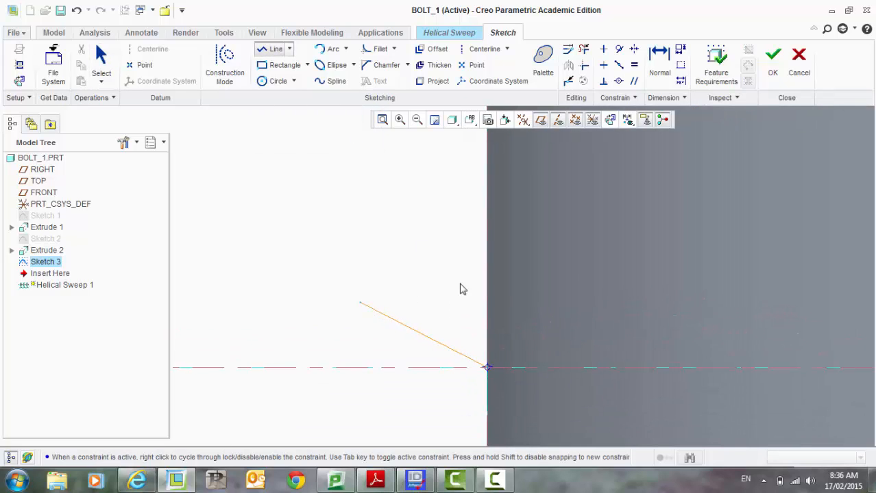
pyautogui.click(486, 238)
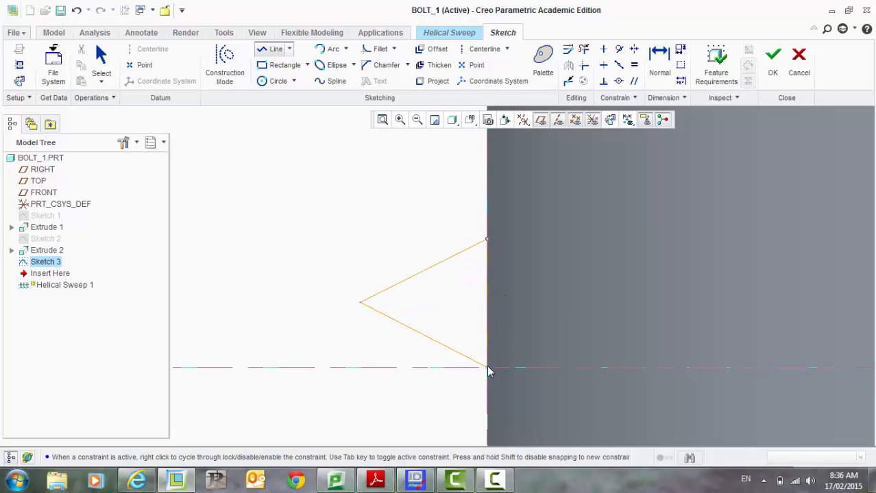
pyautogui.click(486, 368)
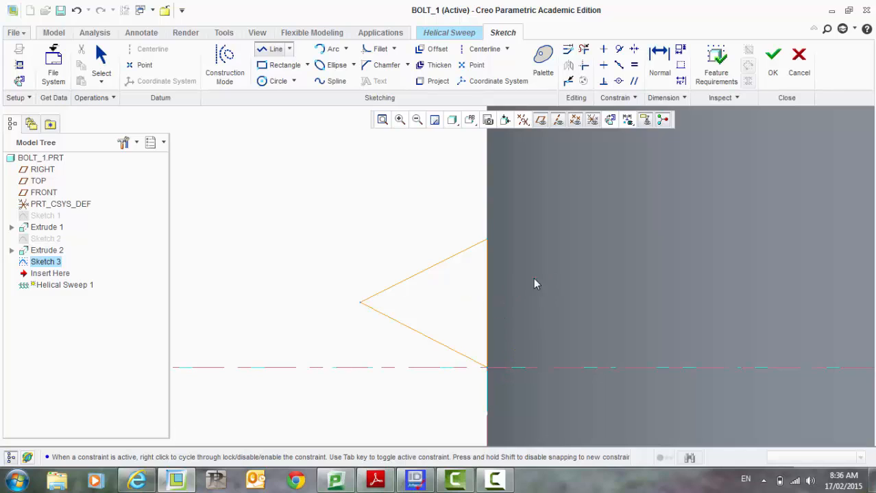
pyautogui.middleClick(498, 302)
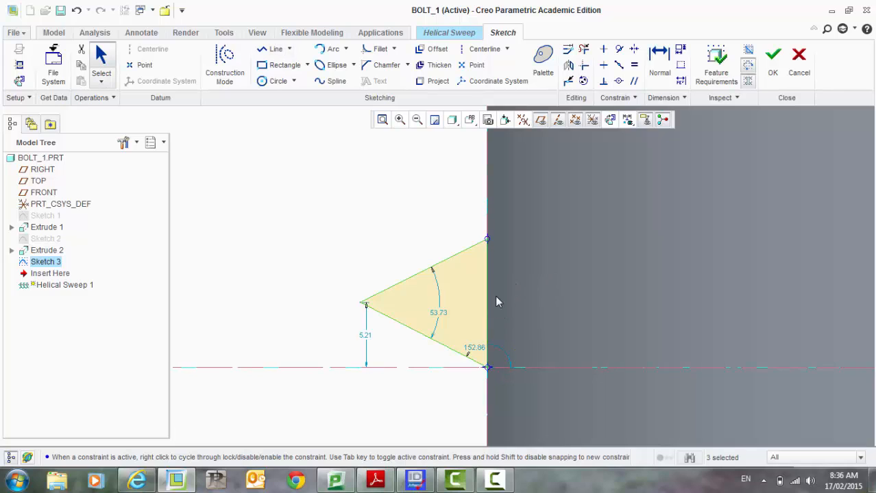
# Step: Dimension the triangle's vertical side and both slanted sides
pyautogui.click(659, 60)
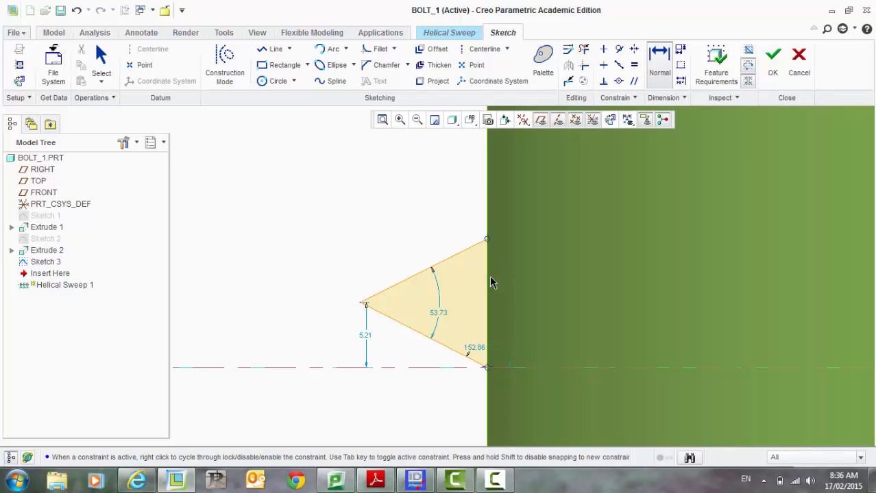
pyautogui.middleClick(576, 297)
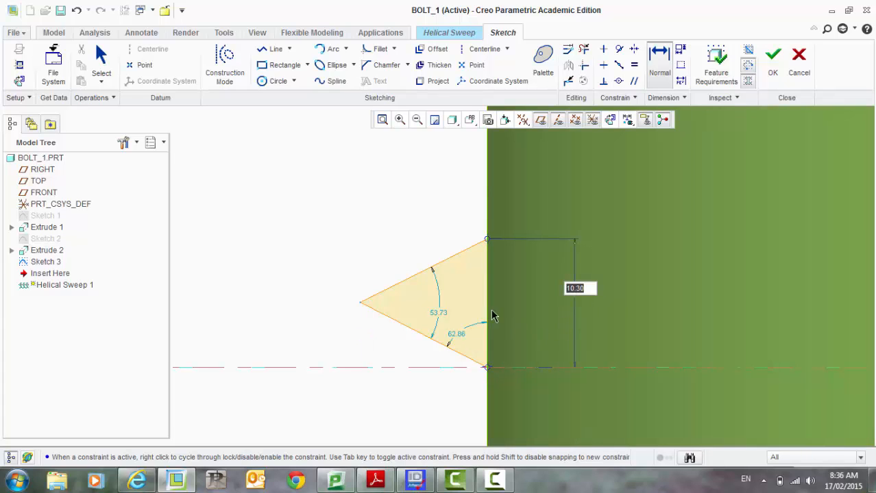
pyautogui.click(435, 266)
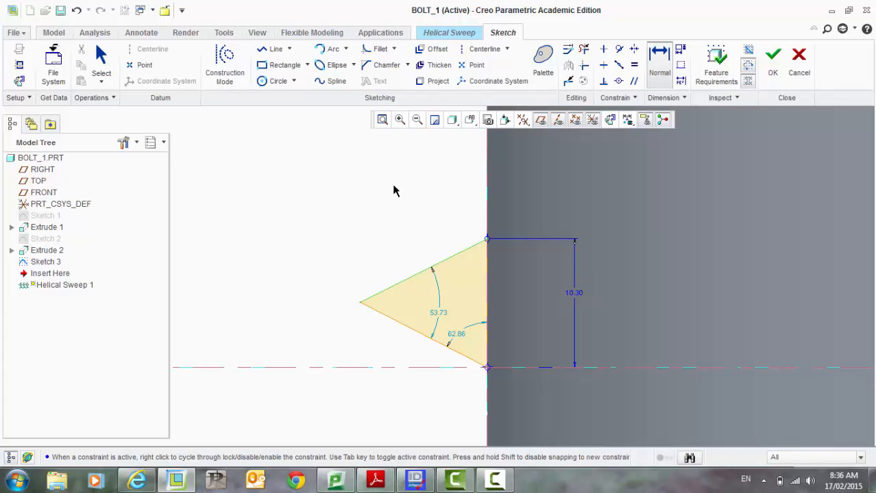
pyautogui.middleClick(394, 190)
pyautogui.click(419, 337)
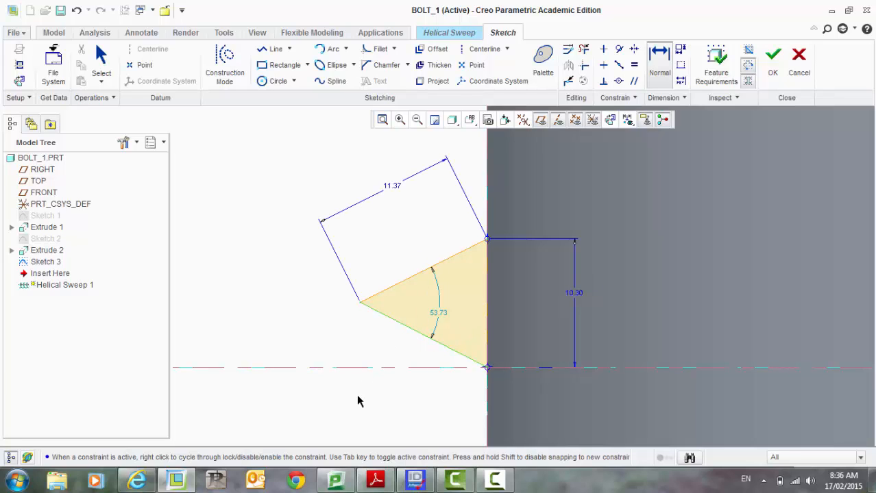
pyautogui.middleClick(359, 399)
# Step: Set the triangle's vertical side and upper slanted side to 9
pyautogui.doubleClick(573, 293)
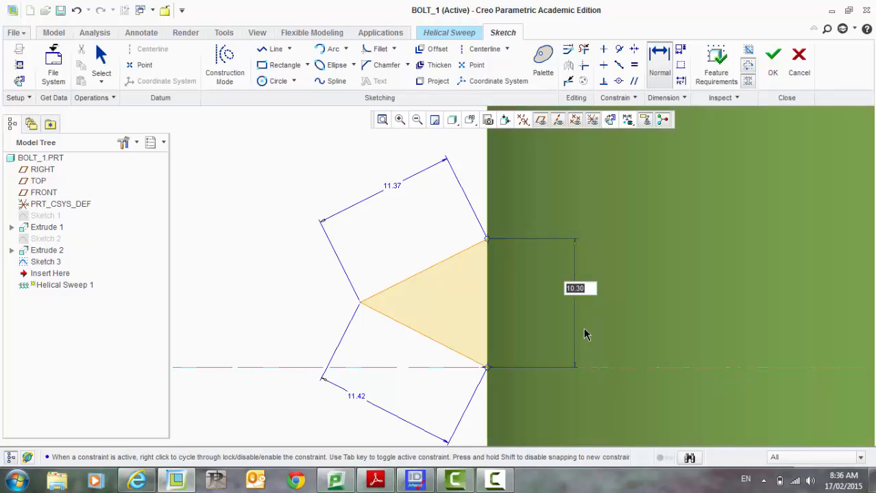
pyautogui.write('9')
pyautogui.press('Return')
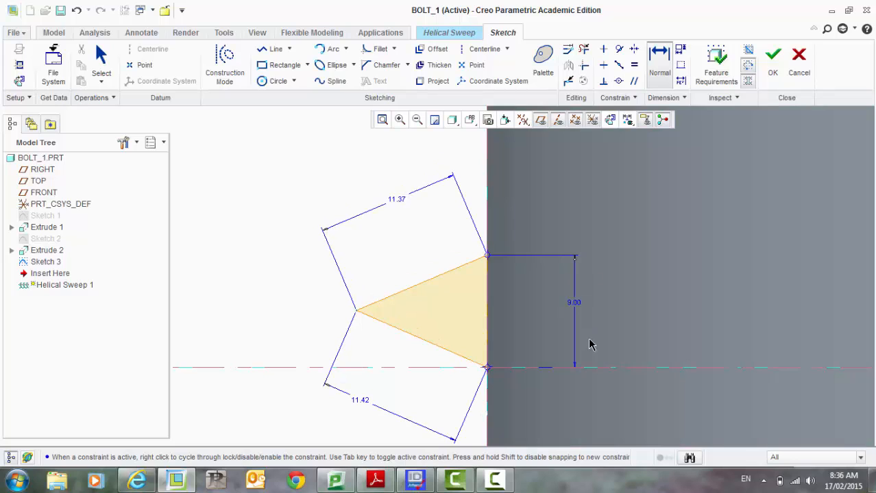
pyautogui.doubleClick(399, 202)
pyautogui.write('9')
pyautogui.press('Return')
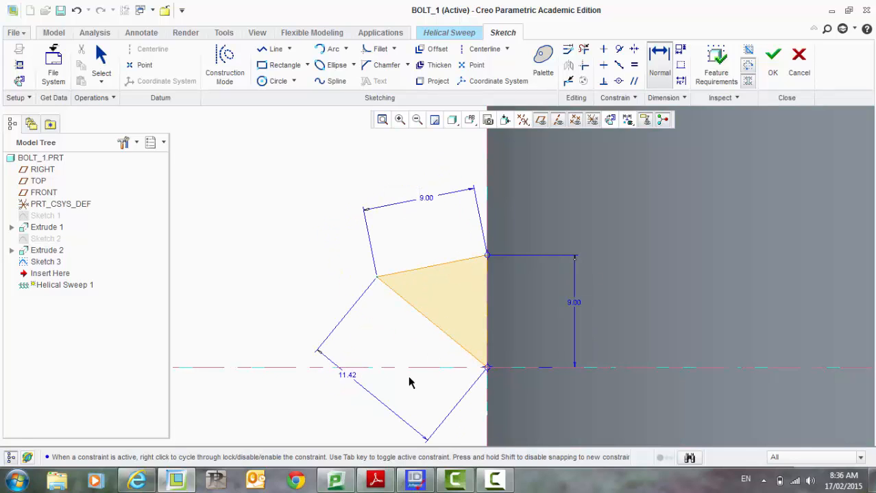
# Step: Set the triangle's lower slanted side to 9
pyautogui.doubleClick(347, 376)
pyautogui.write('9')
pyautogui.press('Return')
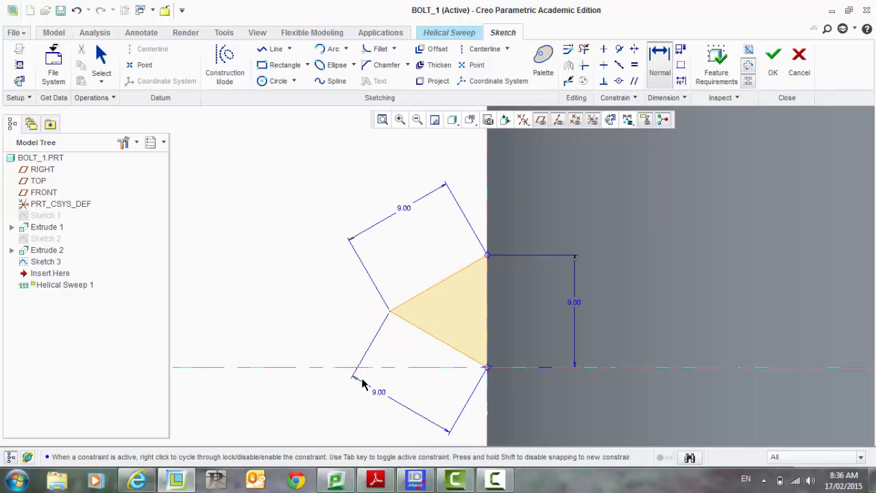
# Step: Fillet the triangle's outer tip with a radius of 0.9 and finish the thread section sketch
pyautogui.scroll(5, 375, 323)
pyautogui.scroll(3, 375, 322)
pyautogui.scroll(3, 582, 371)
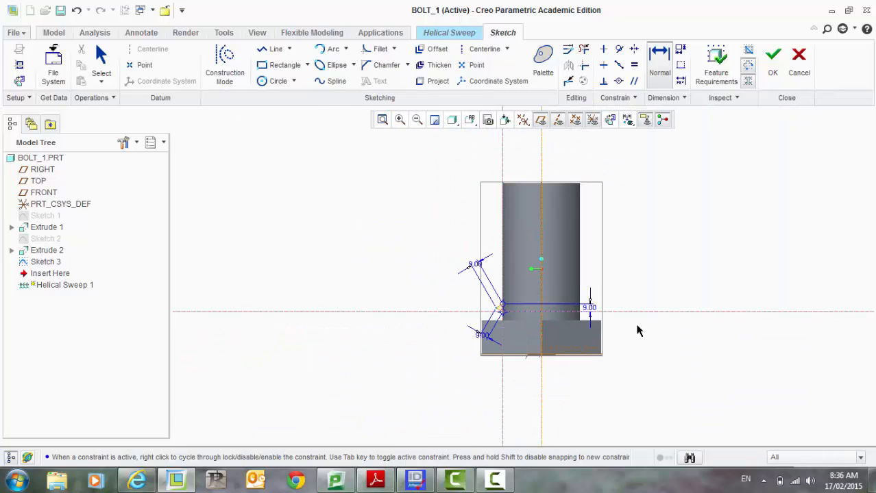
pyautogui.scroll(-6, 500, 308)
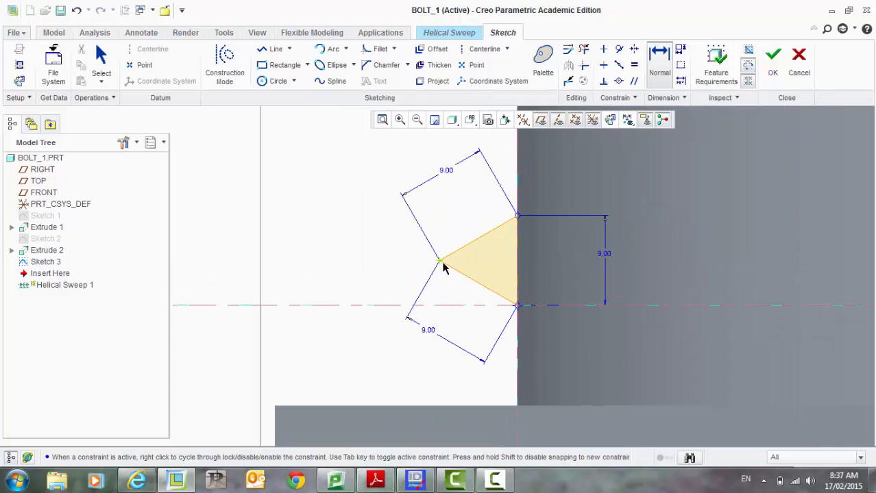
pyautogui.click(378, 48)
pyautogui.scroll(-3, 457, 264)
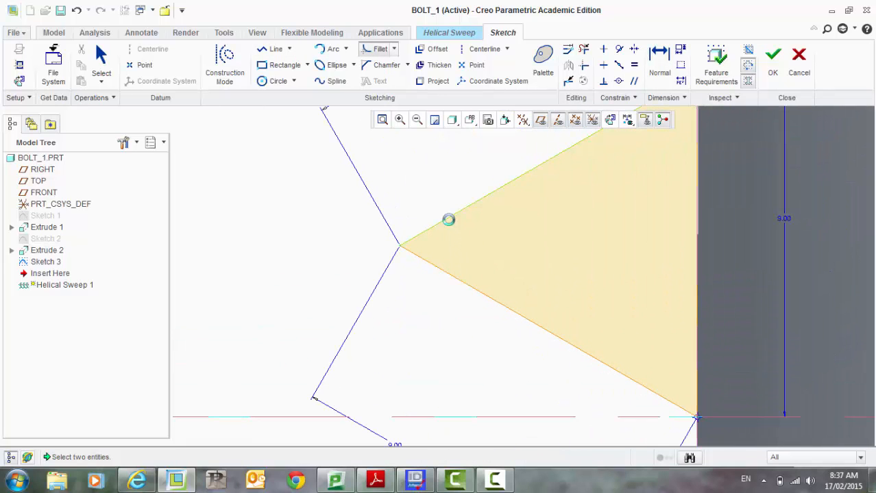
pyautogui.click(455, 278)
pyautogui.scroll(2, 427, 313)
pyautogui.scroll(-4, 423, 315)
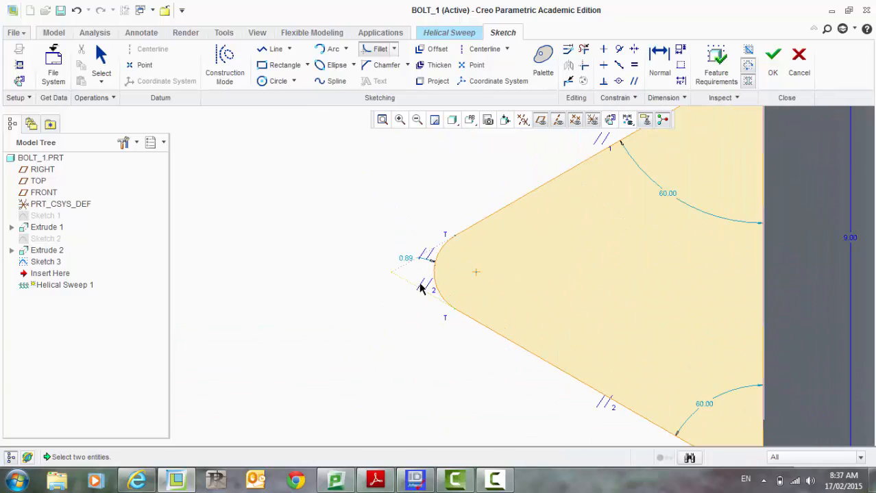
pyautogui.middleClick(392, 240)
pyautogui.doubleClick(406, 259)
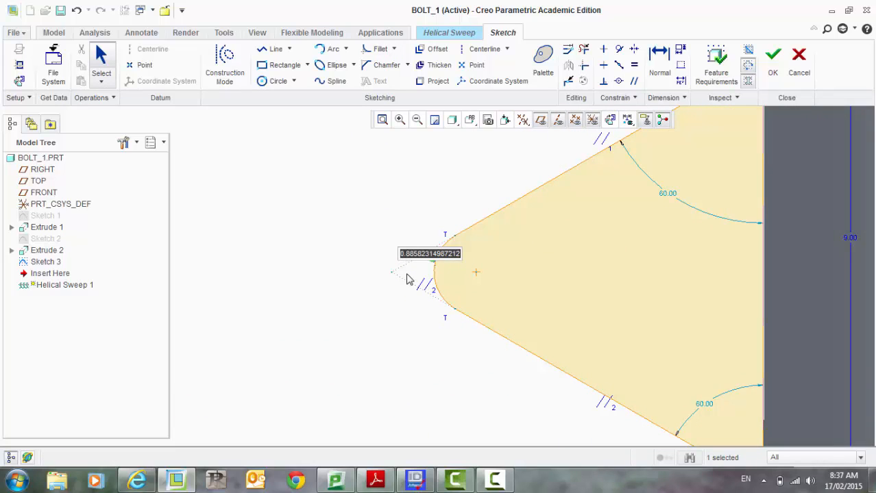
pyautogui.press('BackSpace')
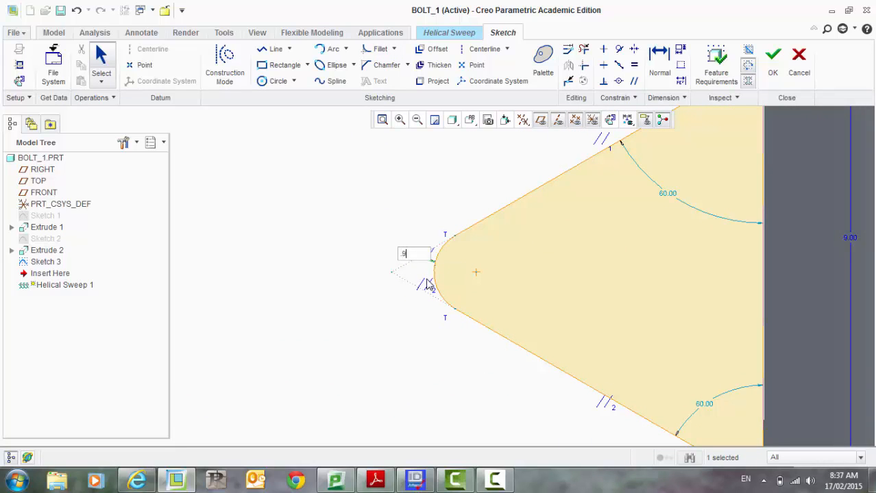
pyautogui.write('.9')
pyautogui.press('Return')
pyautogui.scroll(-5, 348, 273)
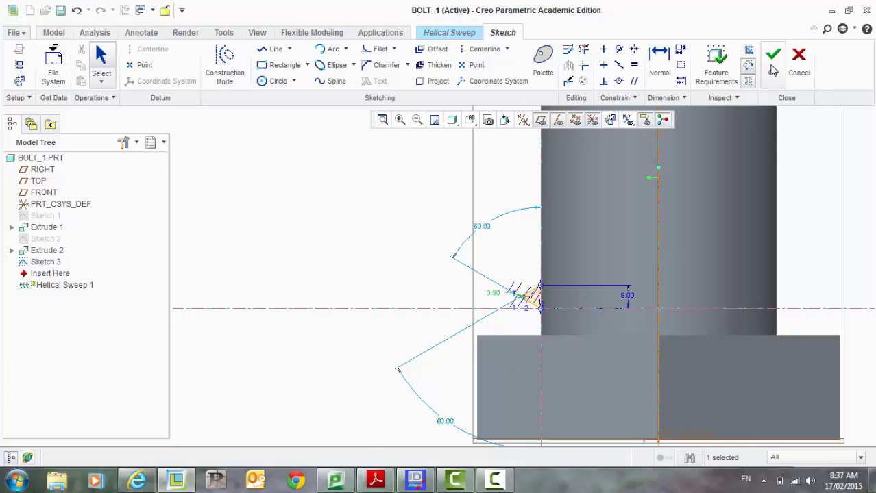
pyautogui.click(772, 65)
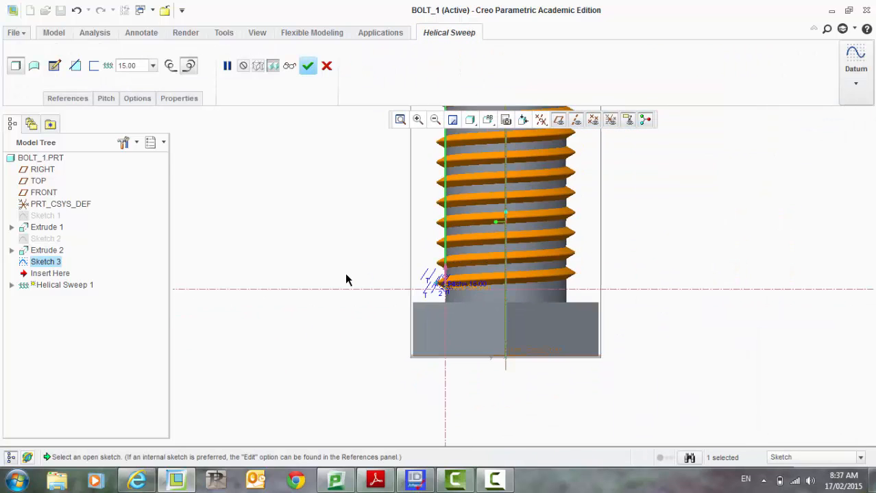
# Step: Switch the helix handedness and set the thread pitch to 10
pyautogui.scroll(-2, 346, 280)
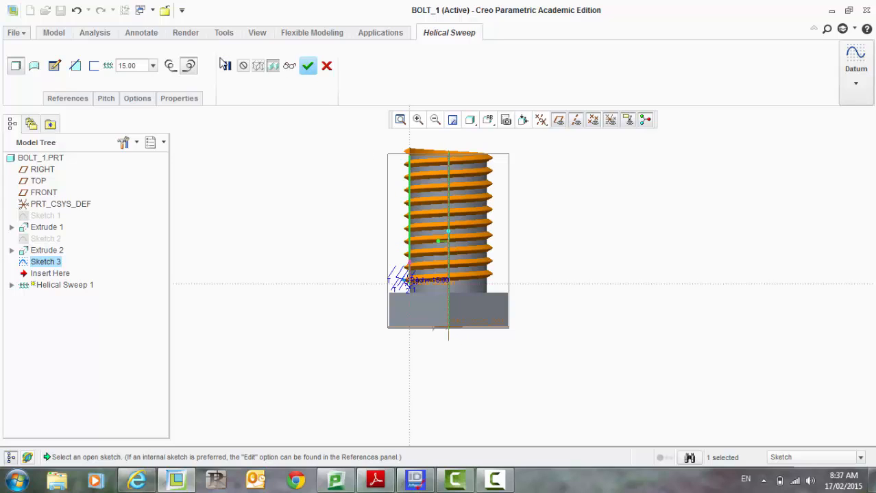
pyautogui.click(170, 67)
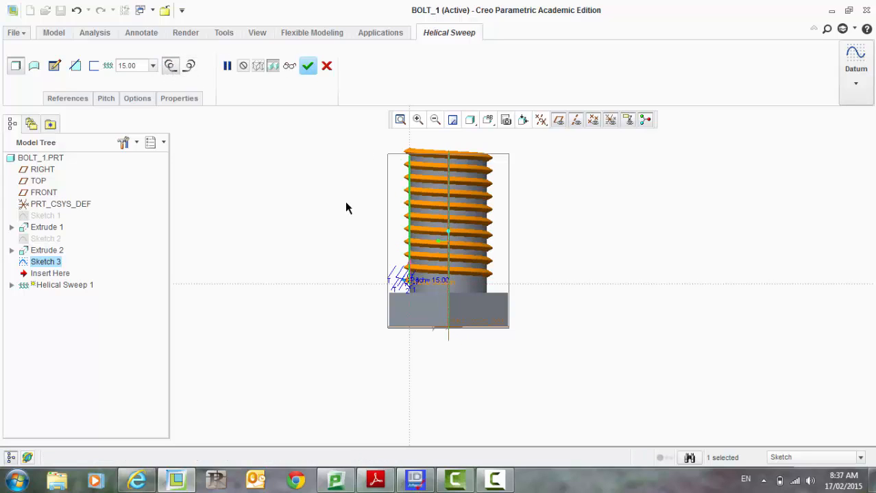
pyautogui.moveTo(308, 201); pyautogui.dragTo(402, 113, button='middle')
pyautogui.scroll(-4, 432, 192)
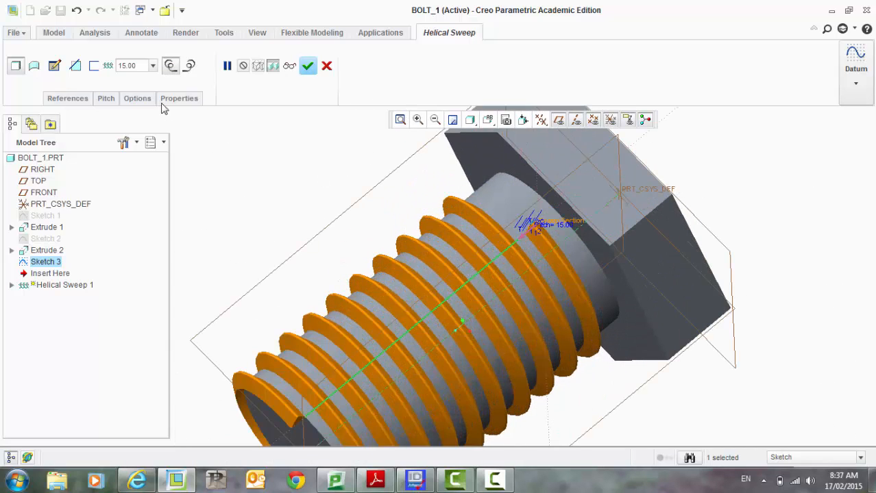
pyautogui.doubleClick(135, 65)
pyautogui.write('10')
pyautogui.press('Return')
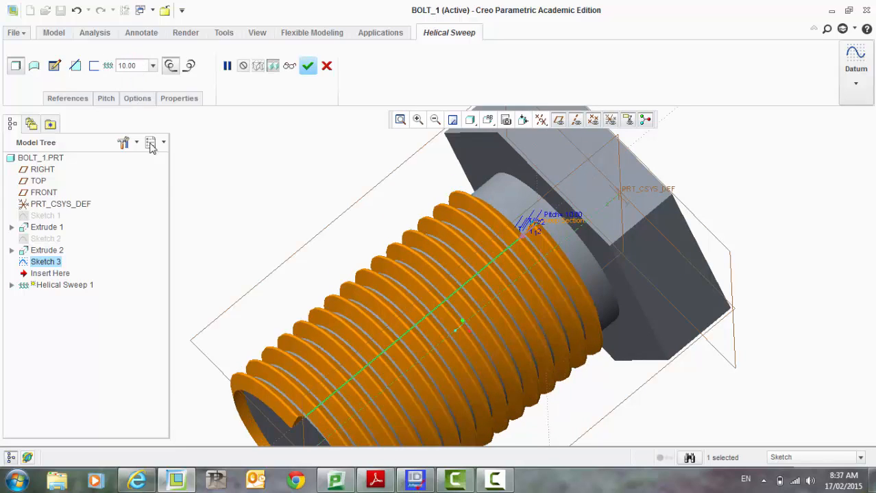
# Step: Try a thread pitch of 9, then return it to 10
pyautogui.doubleClick(130, 65)
pyautogui.write('9')
pyautogui.press('Return')
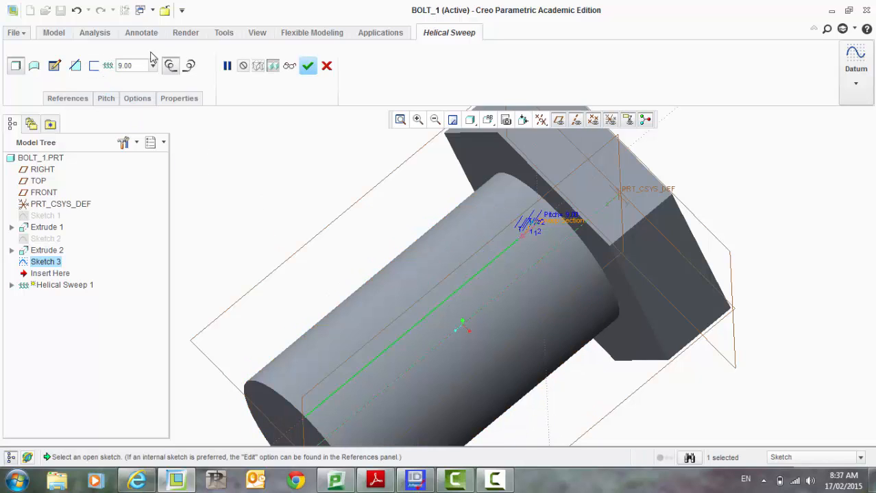
pyautogui.doubleClick(111, 65)
pyautogui.write('1')
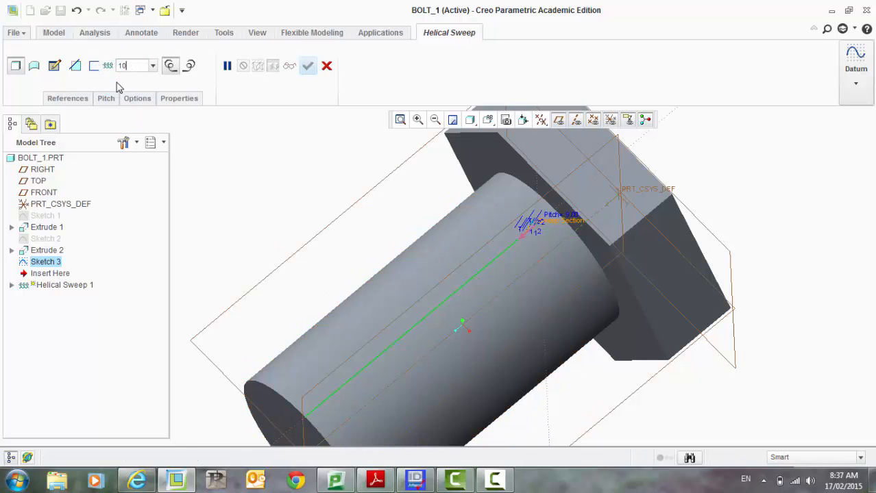
pyautogui.write('0')
pyautogui.press('Return')
# Step: Complete the helical sweep thread feature
pyautogui.moveTo(215, 182); pyautogui.dragTo(336, 137, button='middle')
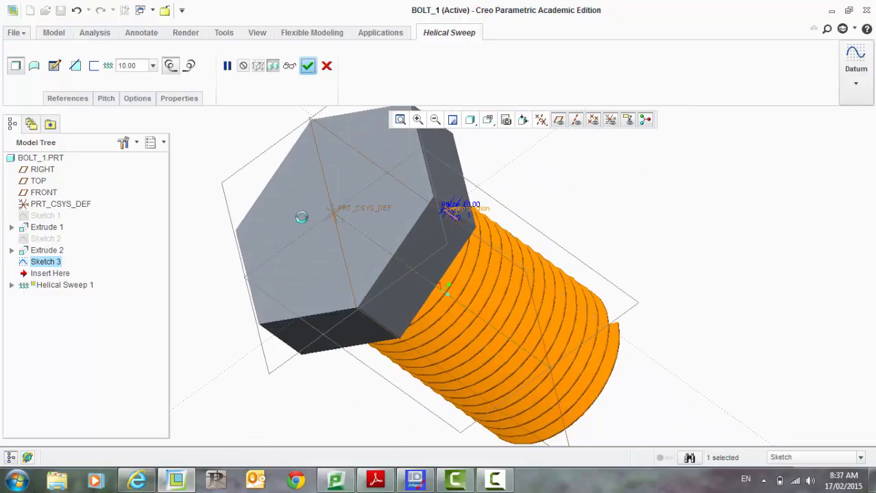
pyautogui.middleClick(302, 218)
pyautogui.moveTo(690, 231); pyautogui.dragTo(769, 199, button='middle')
pyautogui.click(709, 294)
pyautogui.moveTo(738, 302); pyautogui.dragTo(672, 362, button='middle')
pyautogui.click(528, 267)
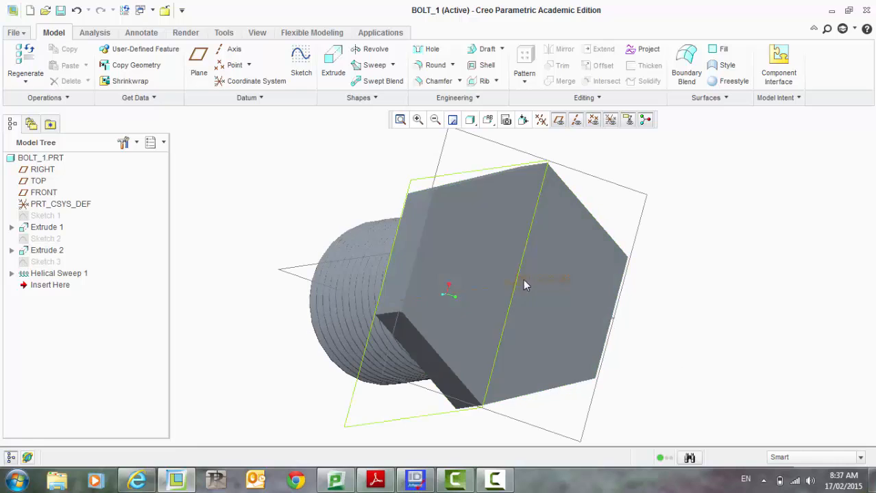
# Step: Start a new sketch on the hexagonal head's outer face and orient it to face the screen
pyautogui.click(547, 315)
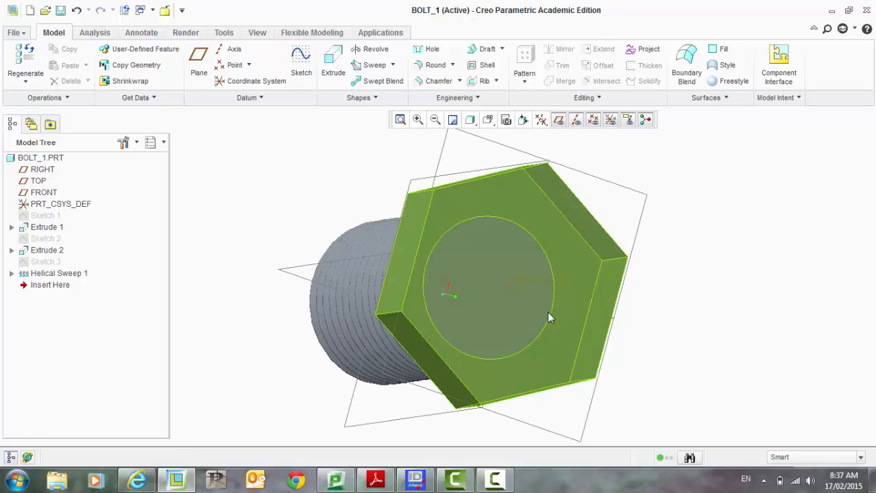
pyautogui.click(513, 296)
pyautogui.click(768, 315)
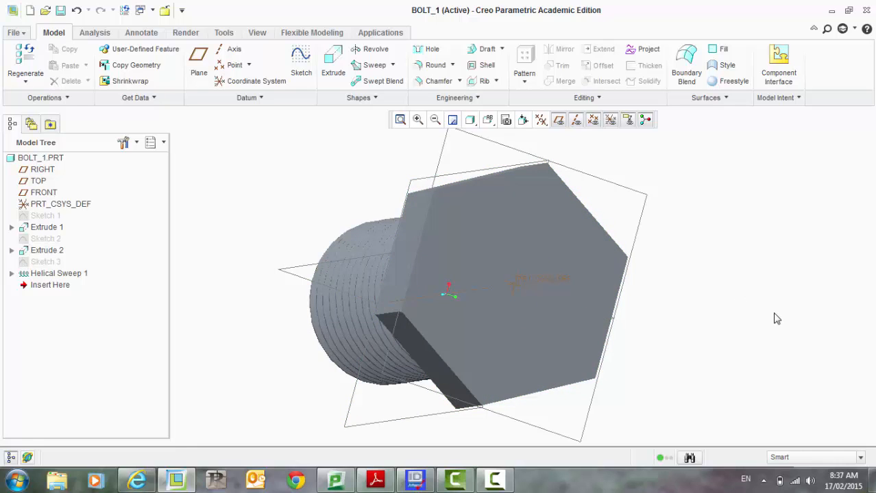
pyautogui.moveTo(788, 350); pyautogui.dragTo(759, 319, button='middle')
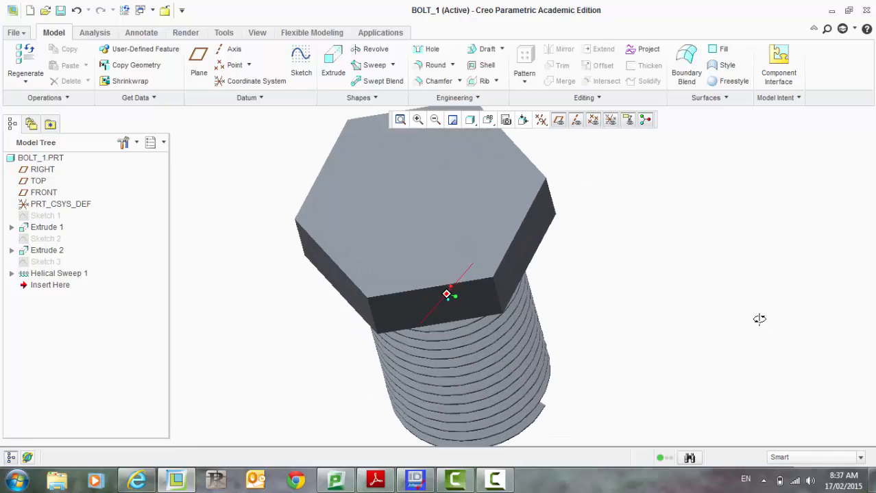
pyautogui.click(301, 65)
pyautogui.click(356, 241)
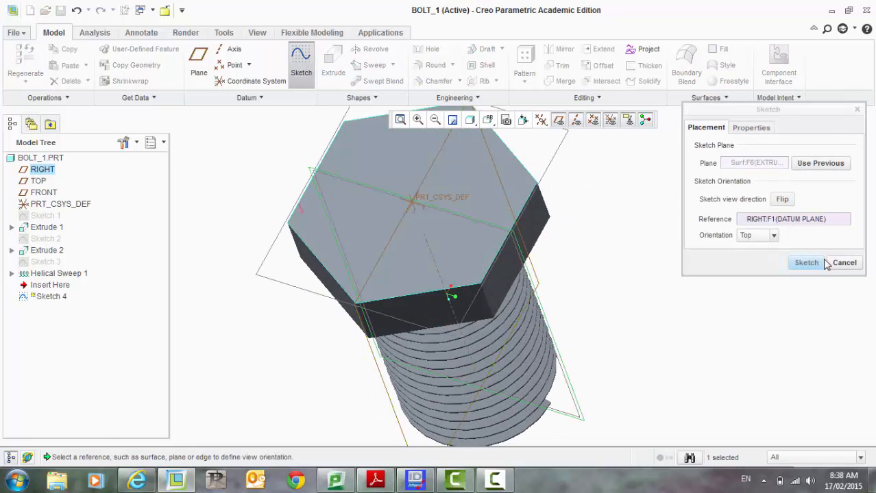
pyautogui.click(806, 264)
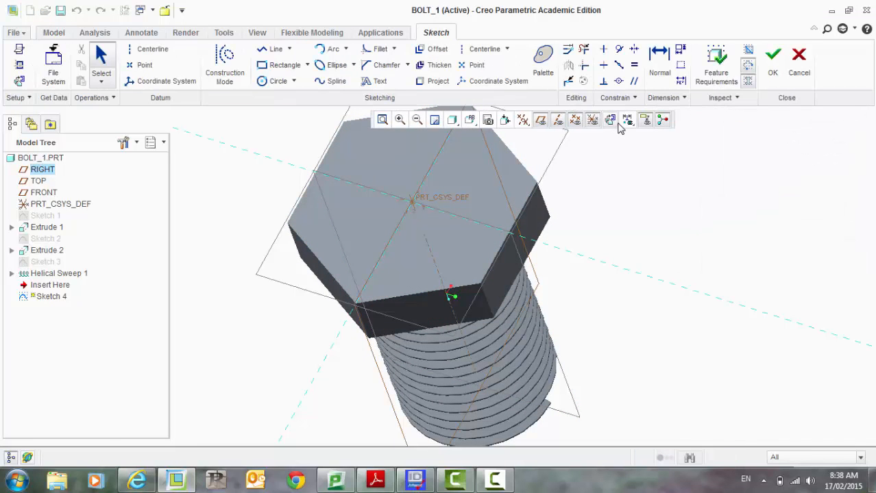
pyautogui.click(603, 121)
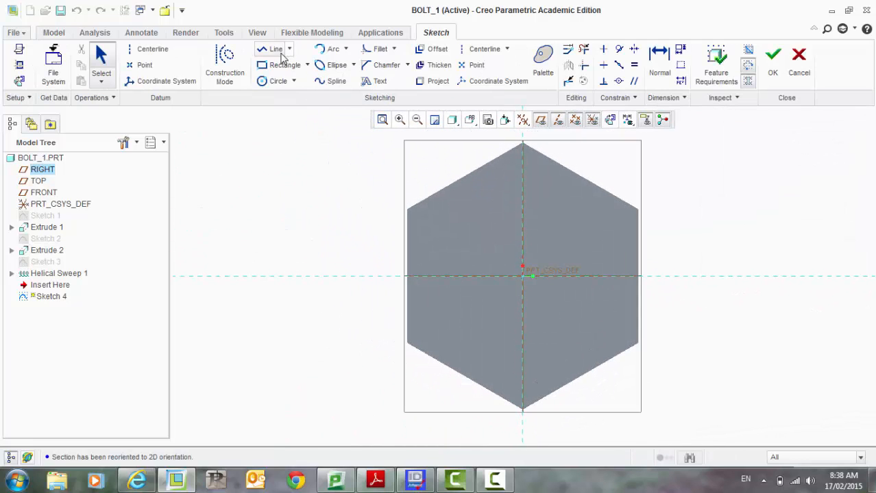
# Step: Draw two center rectangles crossing at the sketch origin to form a cross shape
pyautogui.click(307, 66)
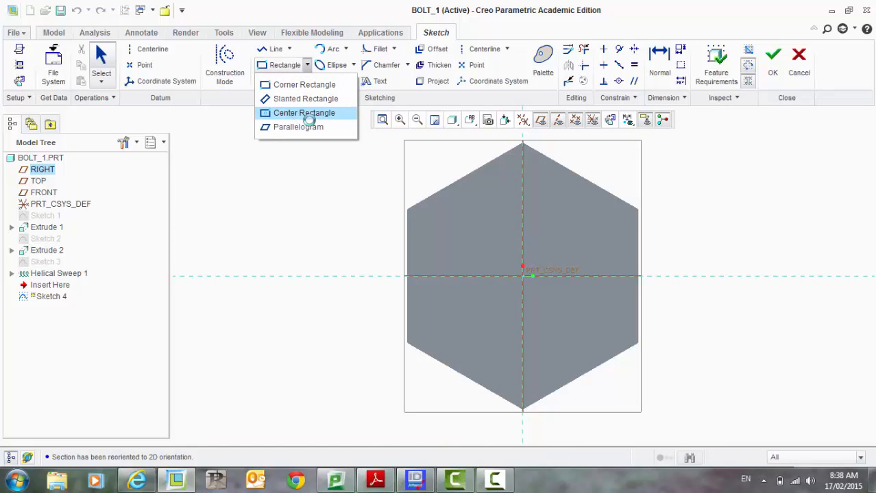
pyautogui.click(302, 114)
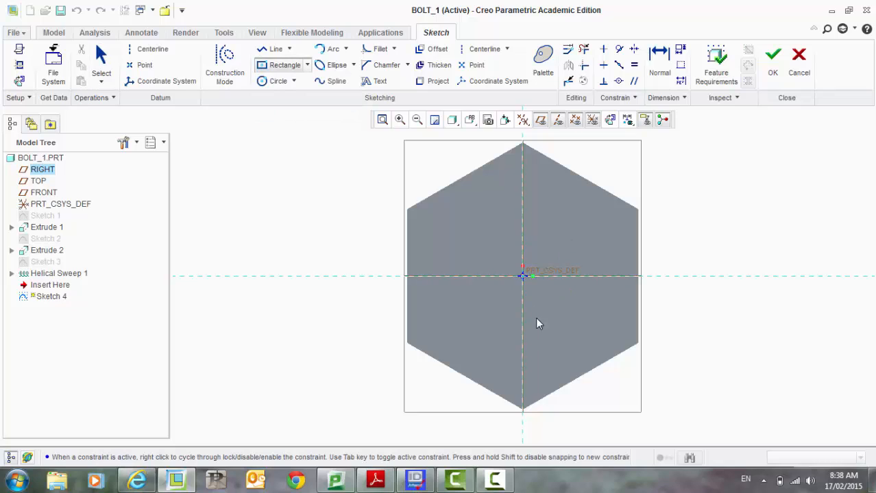
pyautogui.click(537, 356)
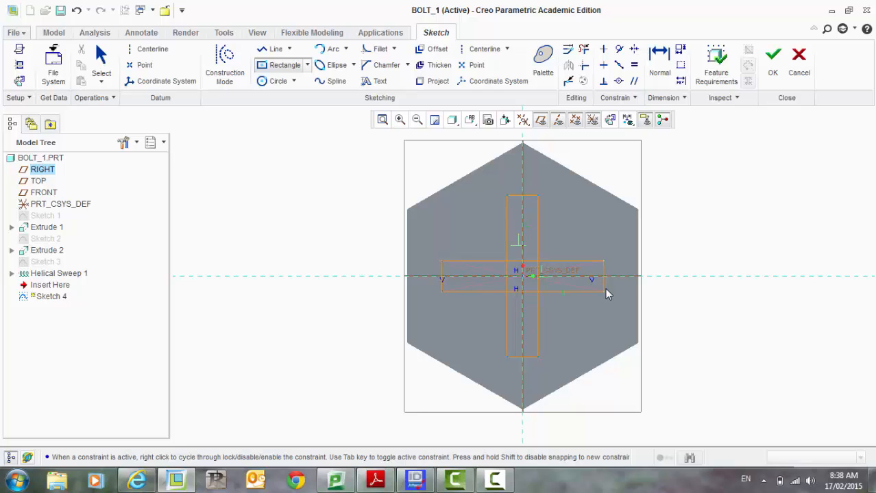
pyautogui.click(604, 291)
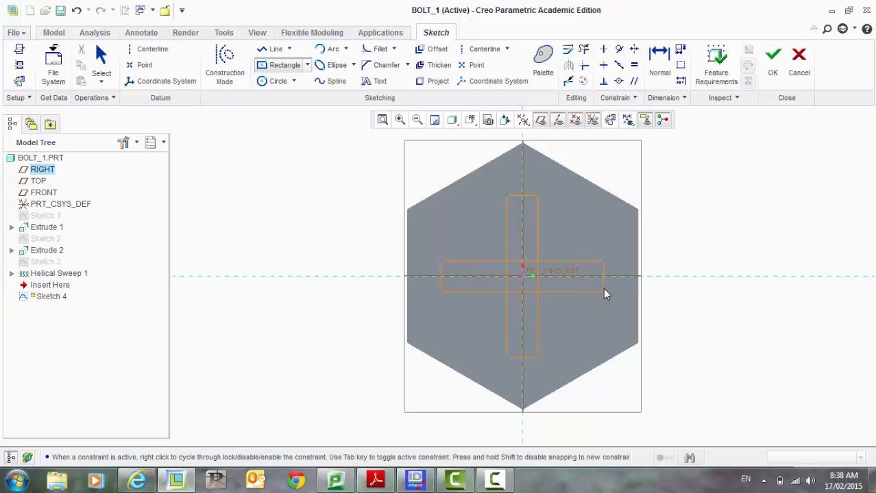
pyautogui.middleClick(573, 321)
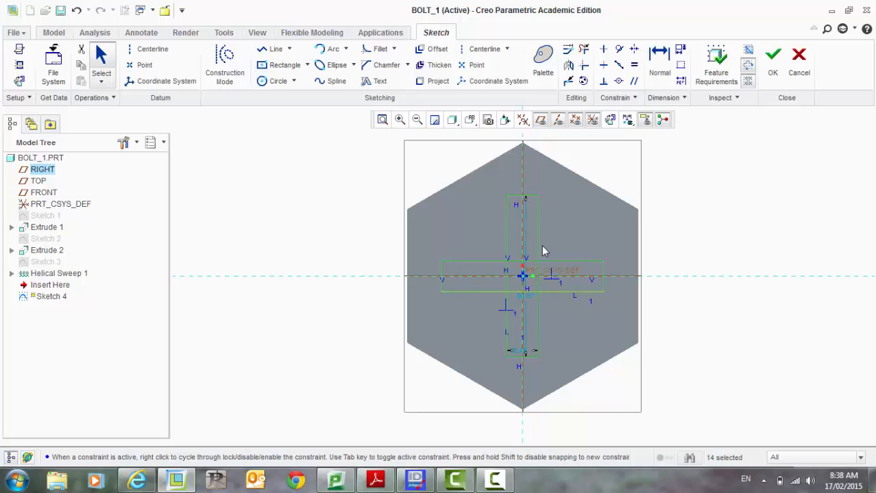
# Step: Set the vertical rectangle's width to 20
pyautogui.scroll(-5, 520, 365)
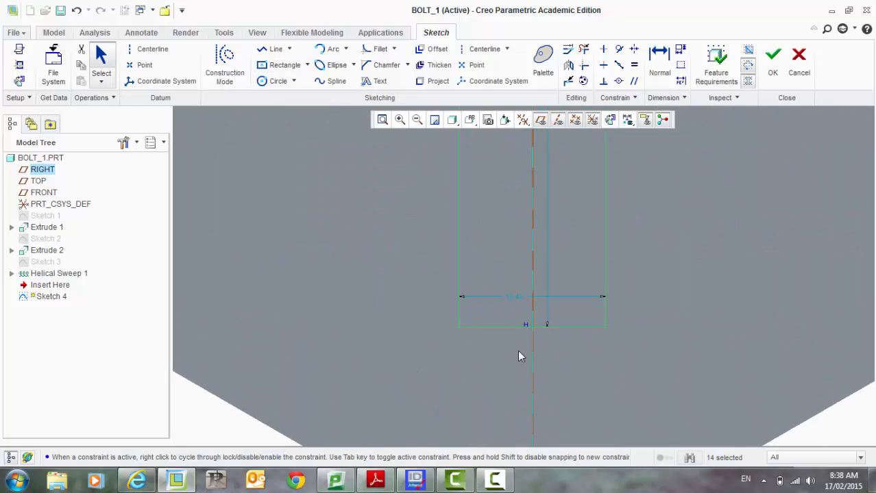
pyautogui.click(661, 58)
pyautogui.middleClick(476, 331)
pyautogui.click(511, 297)
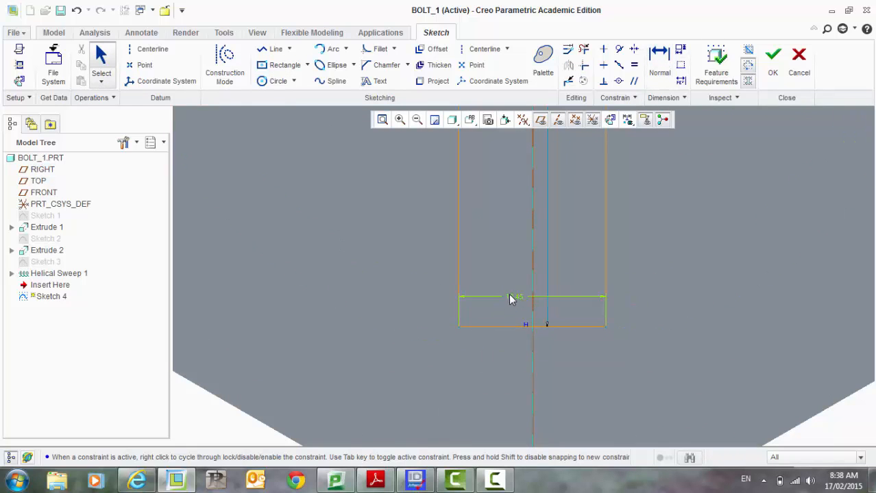
pyautogui.write('20')
pyautogui.press('Return')
# Step: Trim away the overlapping inner segments of the two rectangles so only the cross outline remains
pyautogui.scroll(4, 487, 373)
pyautogui.scroll(1, 642, 199)
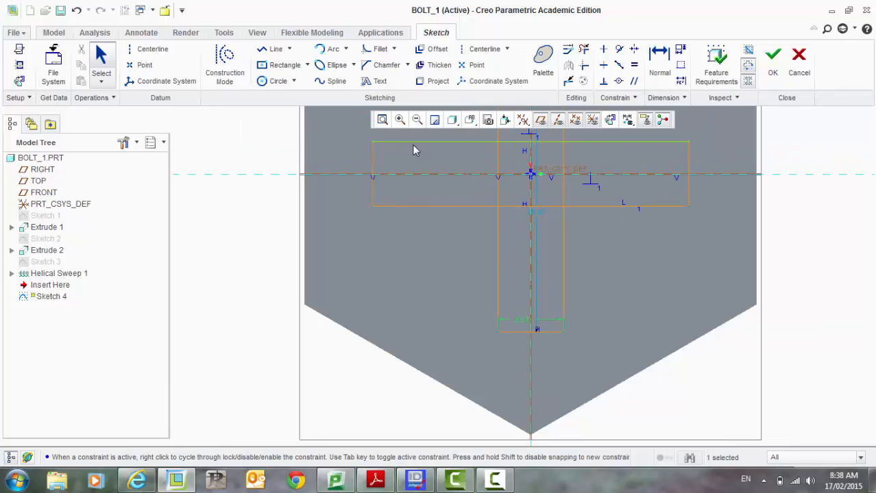
pyautogui.scroll(2, 600, 343)
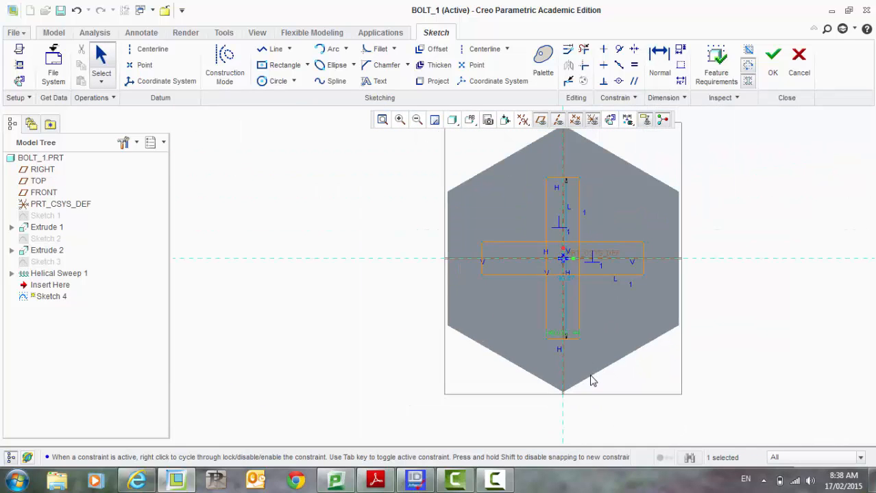
pyautogui.scroll(-2, 556, 304)
pyautogui.scroll(1, 562, 297)
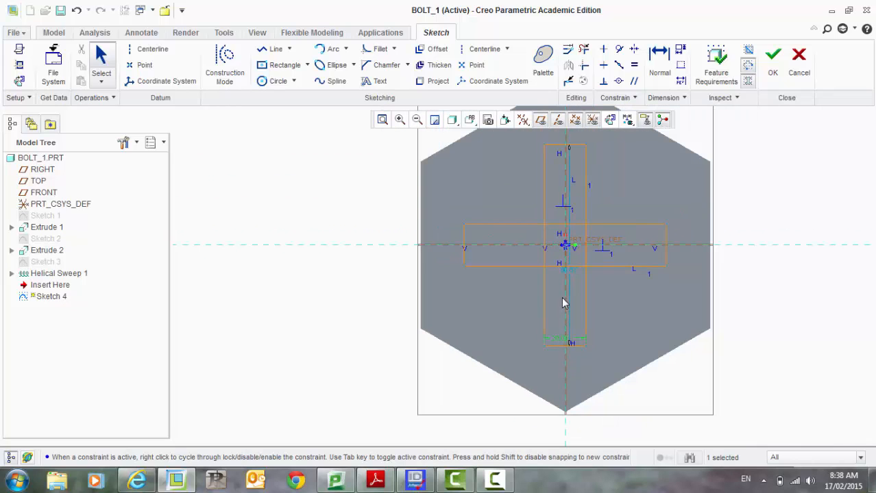
pyautogui.click(583, 49)
pyautogui.scroll(-3, 541, 259)
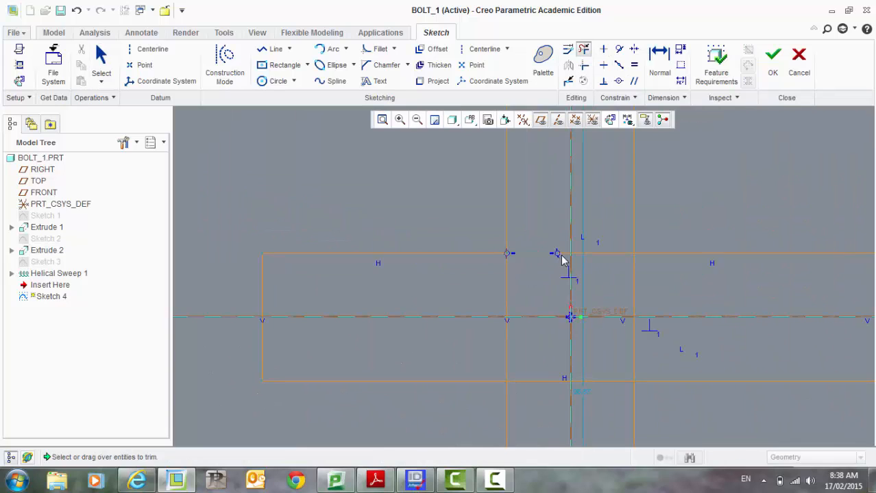
pyautogui.click(563, 254)
pyautogui.click(603, 254)
pyautogui.click(631, 295)
pyautogui.click(632, 328)
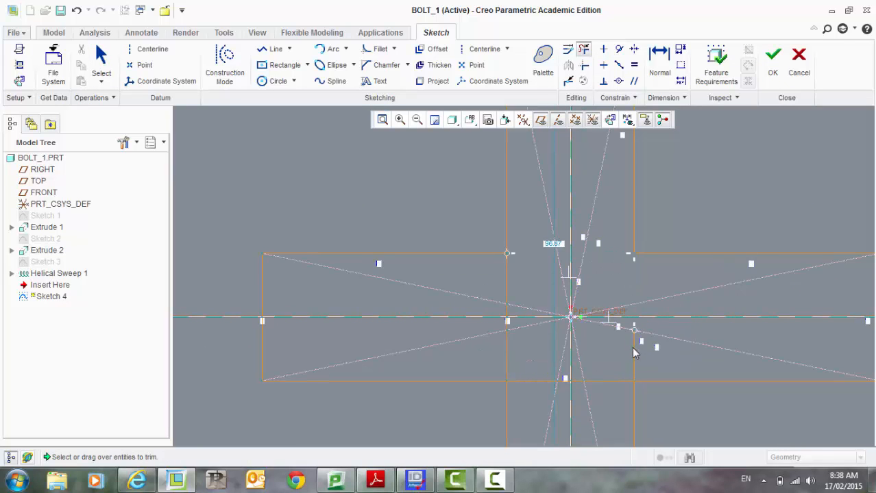
pyautogui.click(632, 360)
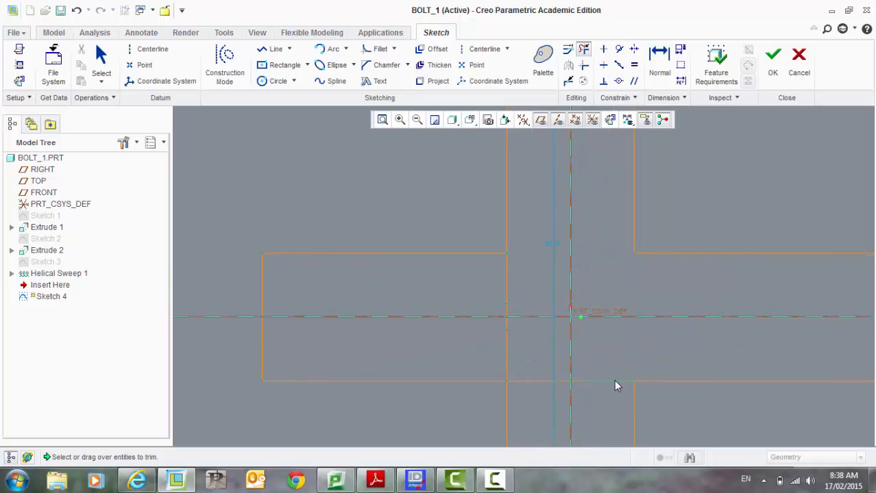
pyautogui.click(577, 382)
pyautogui.click(536, 380)
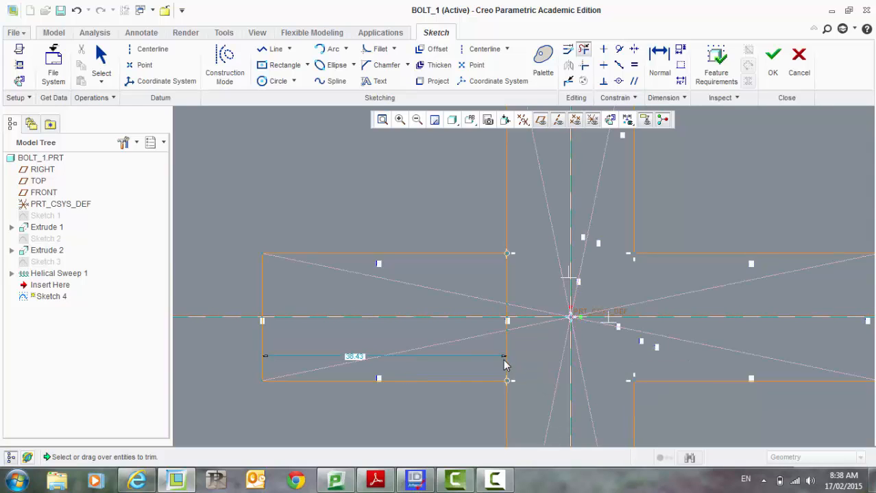
pyautogui.click(505, 365)
pyautogui.click(507, 329)
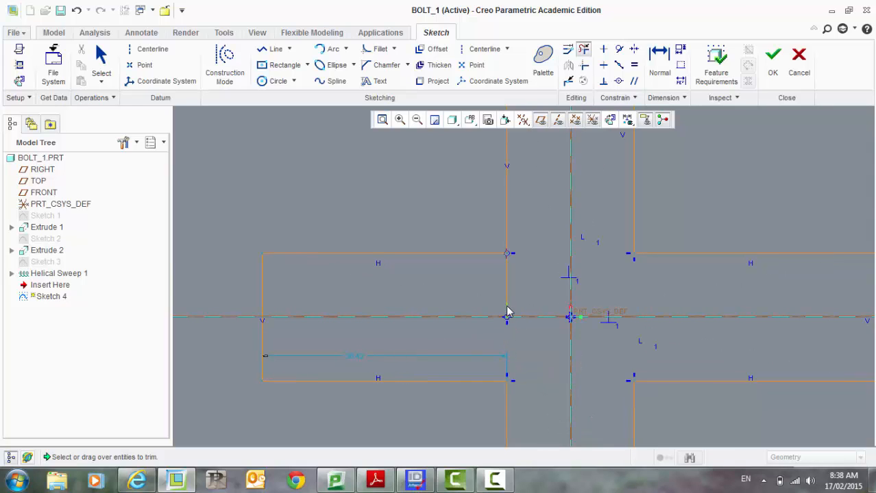
pyautogui.click(507, 292)
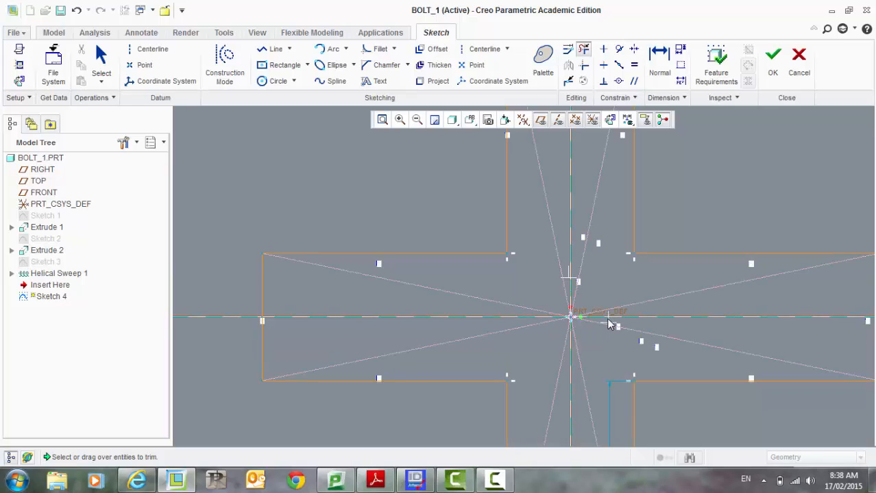
# Step: Finish the cross-shaped sketch on the bolt head
pyautogui.scroll(4, 591, 243)
pyautogui.scroll(-3, 599, 254)
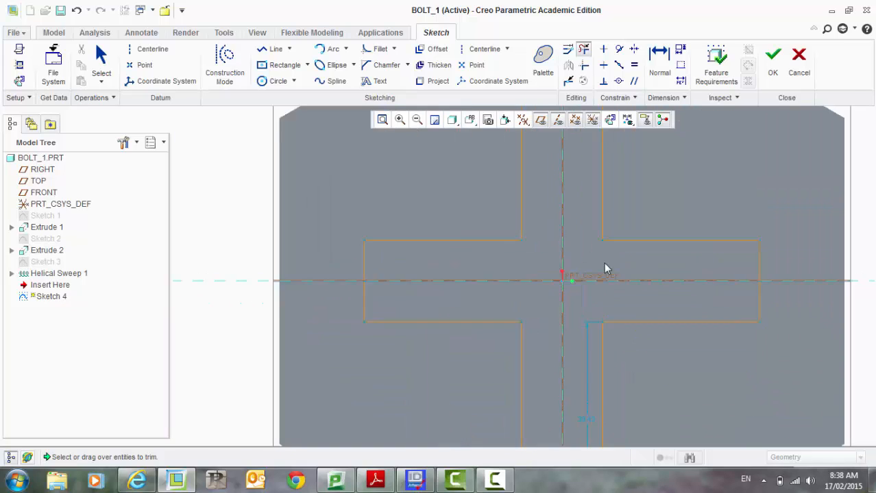
pyautogui.scroll(-2, 605, 264)
pyautogui.scroll(3, 630, 226)
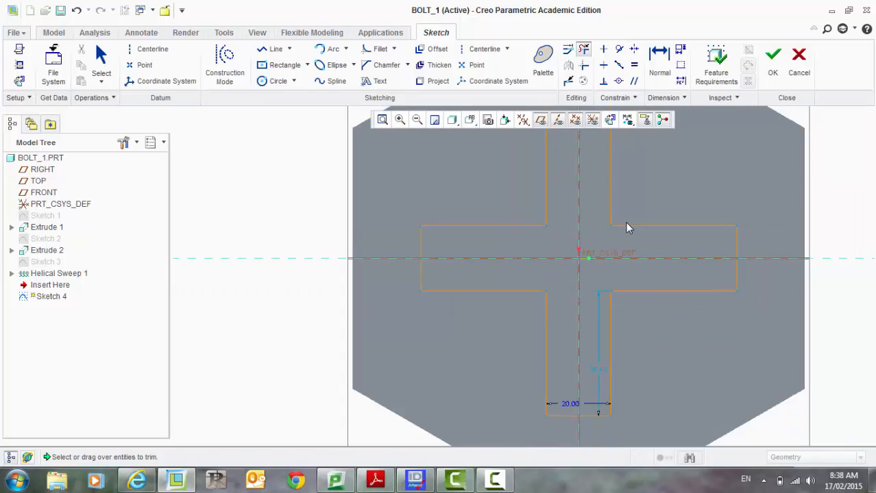
pyautogui.scroll(3, 626, 224)
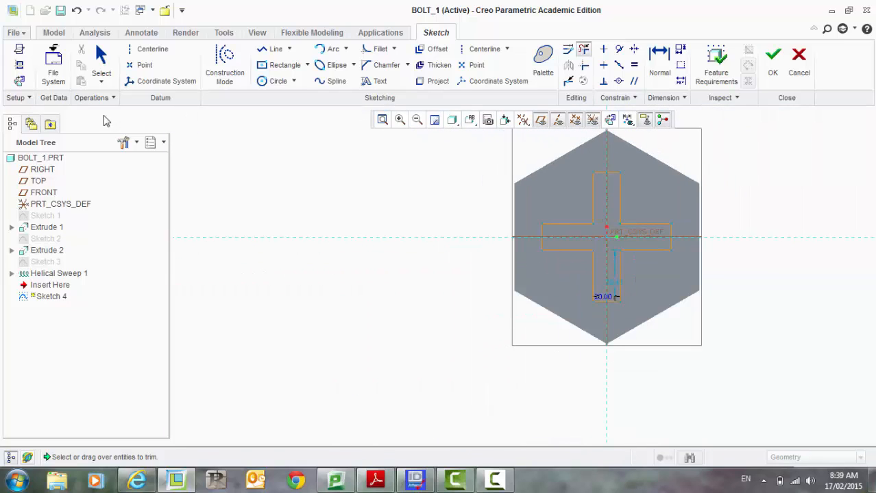
pyautogui.scroll(-2, 691, 198)
pyautogui.scroll(-2, 648, 130)
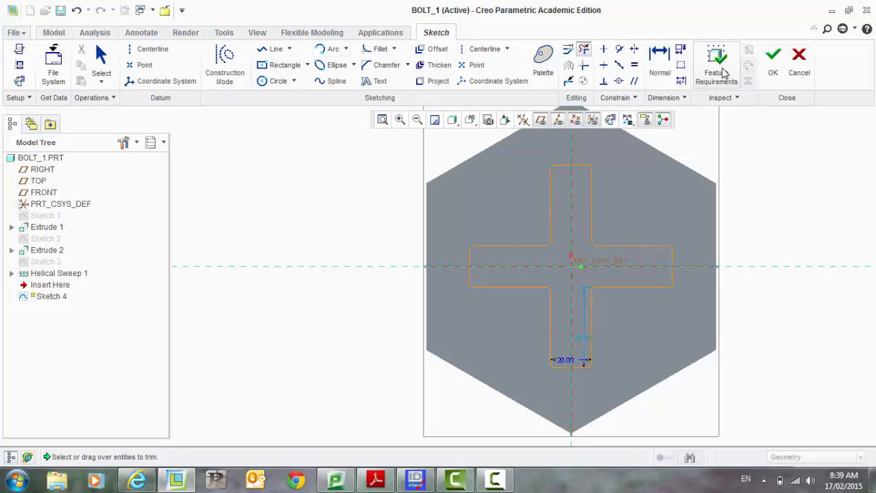
pyautogui.click(774, 58)
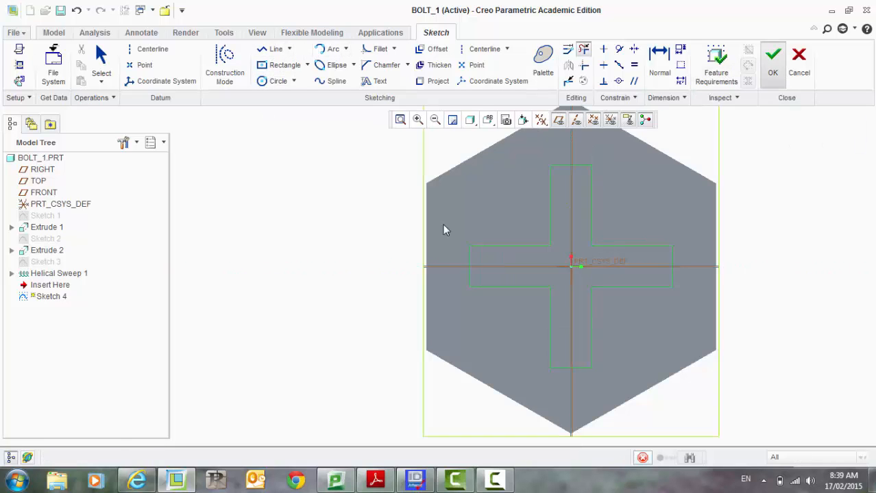
# Step: Extrude the cross sketch 20 deep, removing material to cut the recess into the head
pyautogui.moveTo(330, 289)
pyautogui.mouseDown(button='middle')
pyautogui.moveTo(339, 252)
pyautogui.moveTo(345, 275)
pyautogui.moveTo(309, 321)
pyautogui.mouseUp(button='middle')
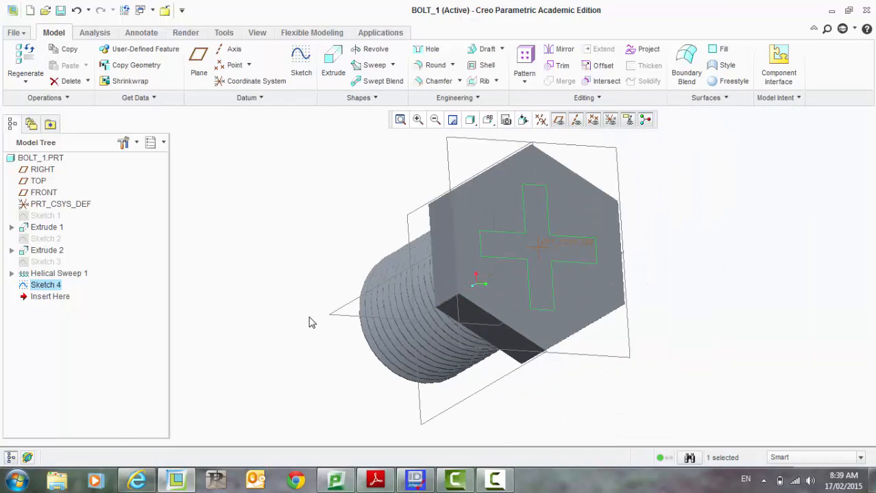
pyautogui.click(333, 63)
pyautogui.moveTo(231, 274); pyautogui.dragTo(276, 236, button='middle')
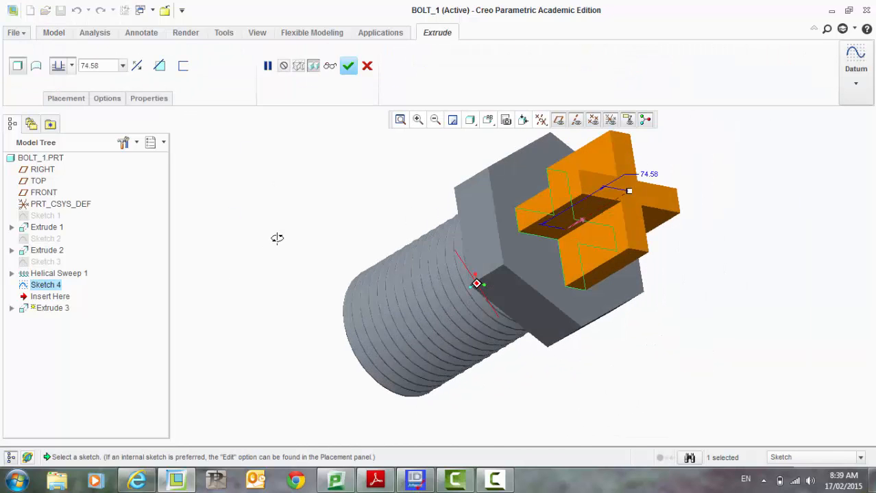
pyautogui.moveTo(631, 191); pyautogui.dragTo(578, 222)
pyautogui.write('2')
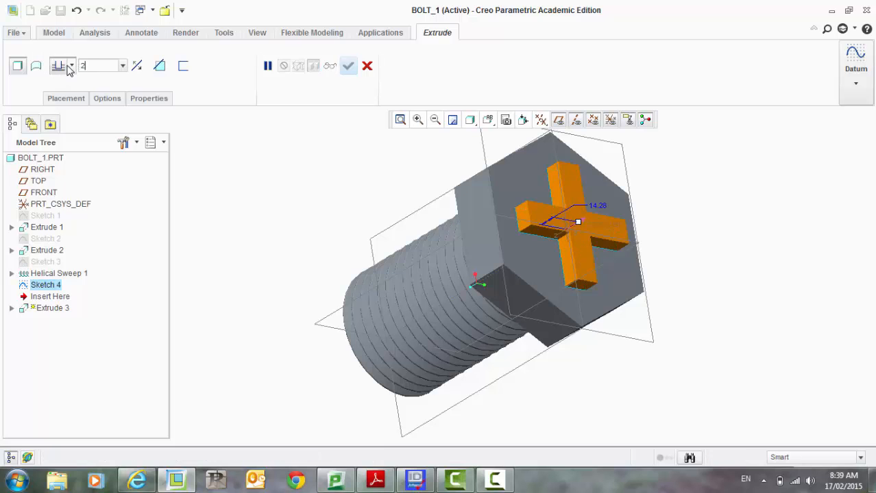
pyautogui.write('0')
pyautogui.press('Return')
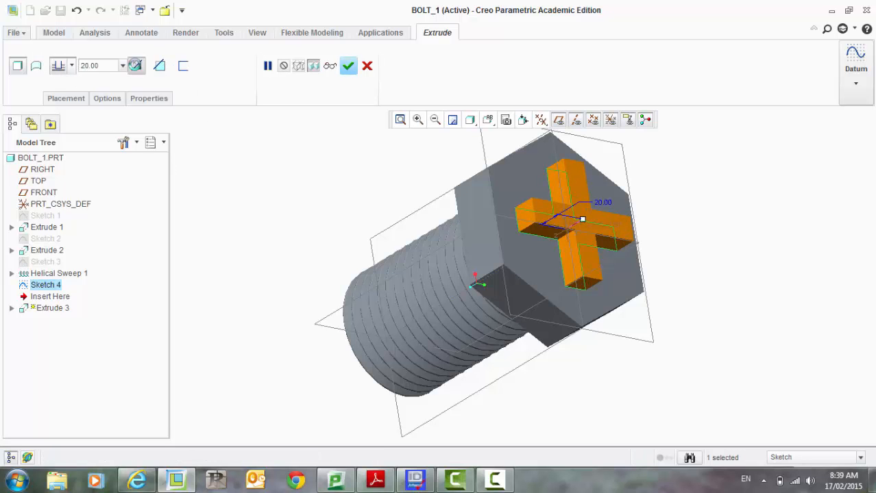
pyautogui.click(159, 65)
pyautogui.moveTo(184, 217); pyautogui.dragTo(209, 220, button='middle')
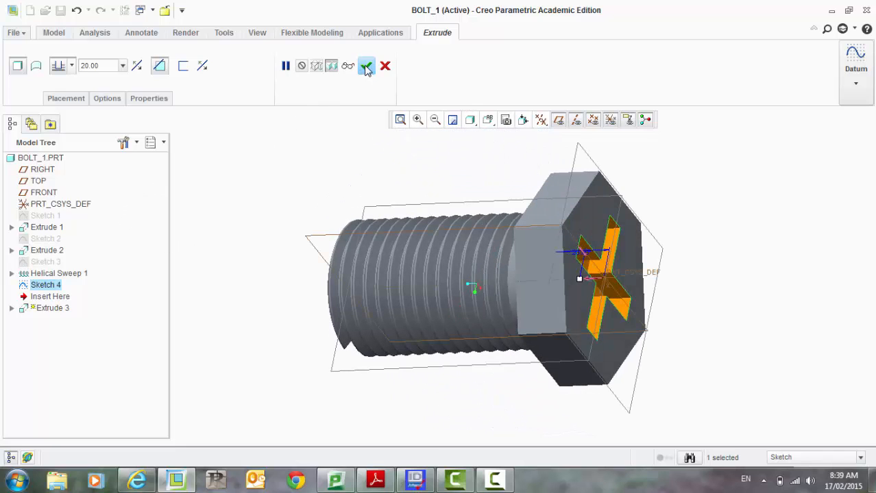
pyautogui.click(366, 66)
# Step: Chamfer all outer edges of the hexagonal head's top face with a distance of 5
pyautogui.moveTo(312, 157); pyautogui.dragTo(295, 259, button='middle')
pyautogui.moveTo(259, 335); pyautogui.dragTo(274, 292, button='middle')
pyautogui.click(259, 314)
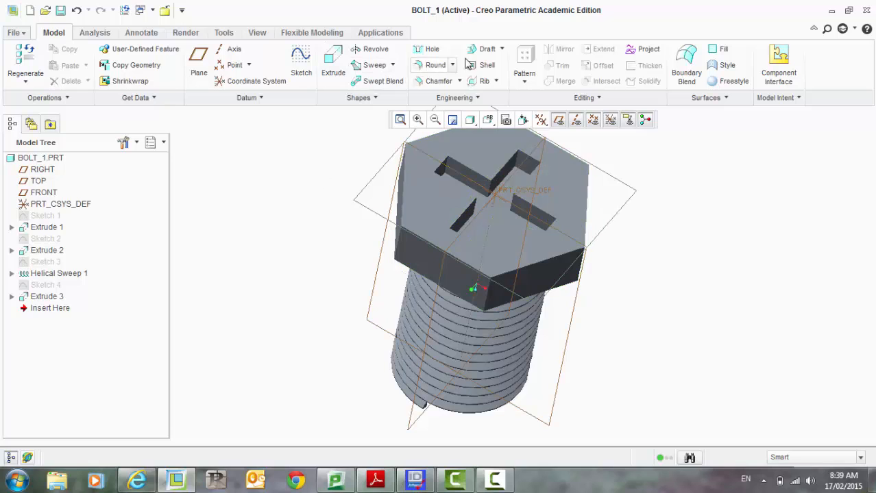
pyautogui.click(433, 82)
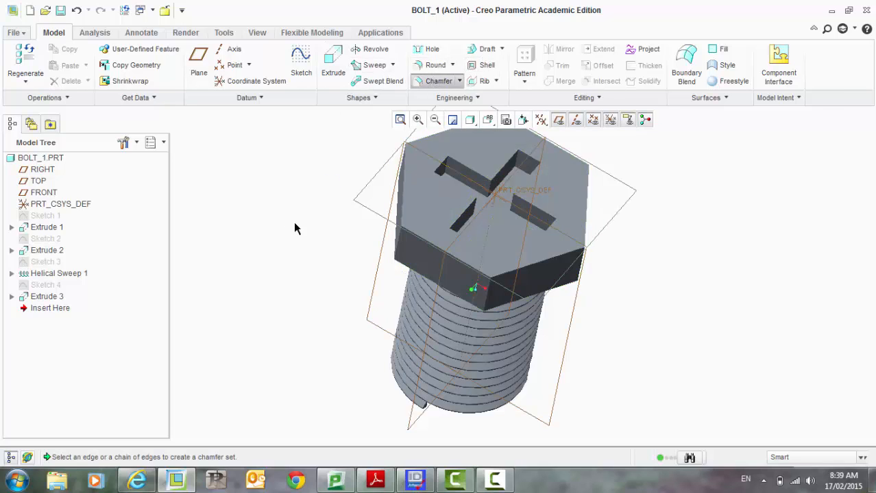
pyautogui.click(442, 251)
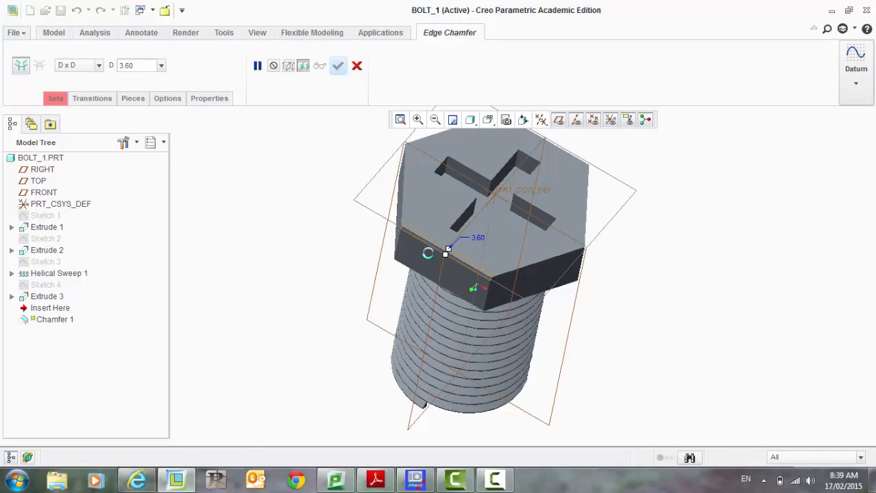
pyautogui.keyDown('ctrl'); pyautogui.click(518, 272); pyautogui.keyUp('ctrl')
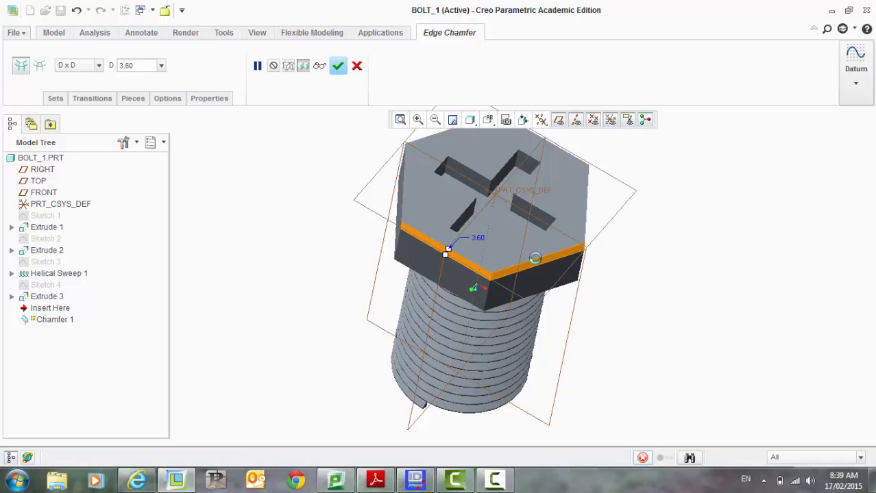
pyautogui.keyDown('ctrl'); pyautogui.click(585, 218); pyautogui.keyUp('ctrl')
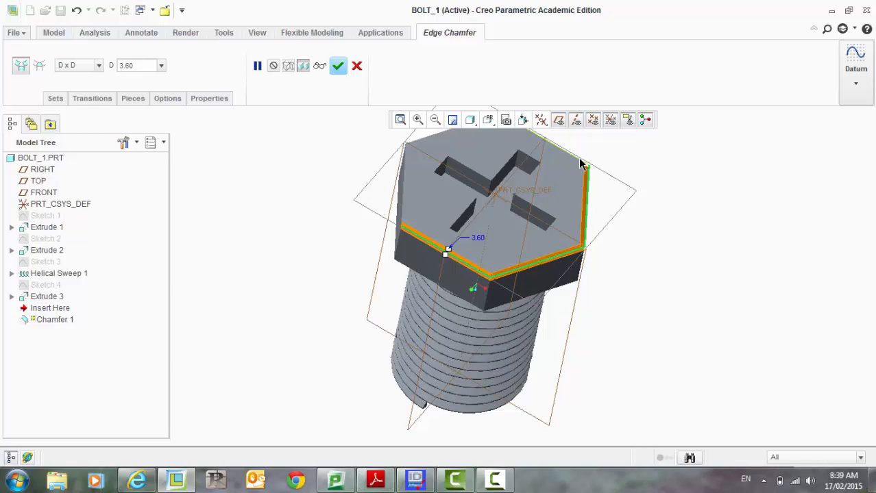
pyautogui.keyDown('ctrl'); pyautogui.click(581, 161); pyautogui.keyUp('ctrl')
pyautogui.scroll(2, 726, 348)
pyautogui.moveTo(509, 182); pyautogui.dragTo(569, 211, button='middle')
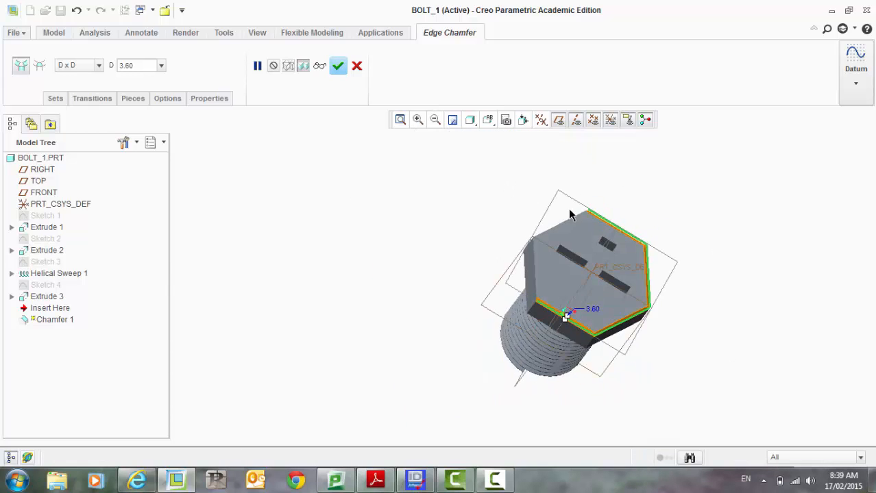
pyautogui.scroll(-5, 568, 227)
pyautogui.keyDown('ctrl'); pyautogui.click(568, 231); pyautogui.keyUp('ctrl')
pyautogui.scroll(3, 512, 226)
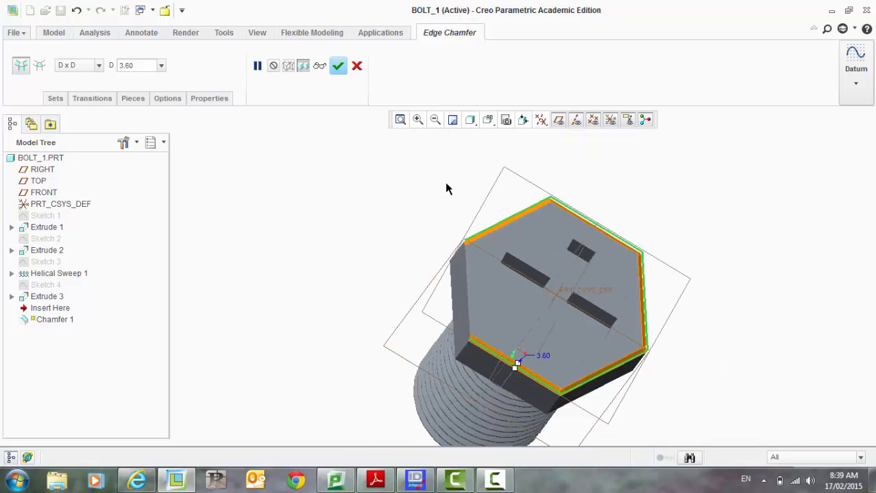
pyautogui.keyDown('ctrl'); pyautogui.click(466, 286); pyautogui.keyUp('ctrl')
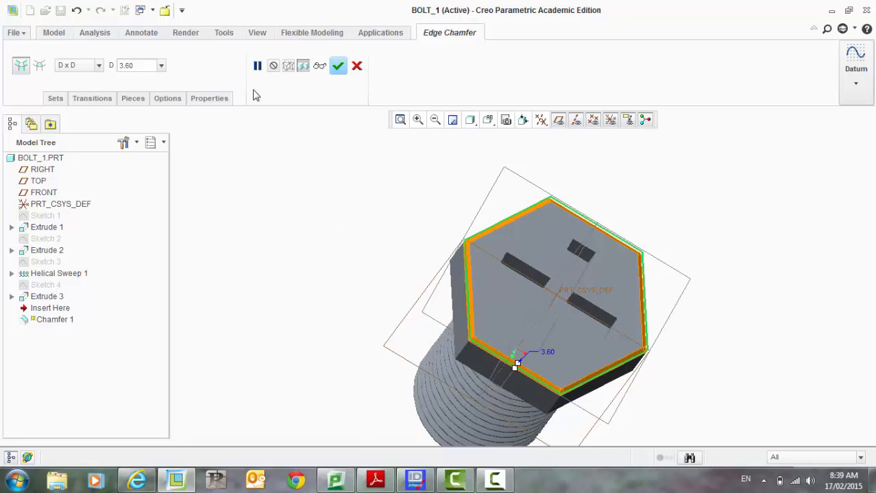
pyautogui.write('5')
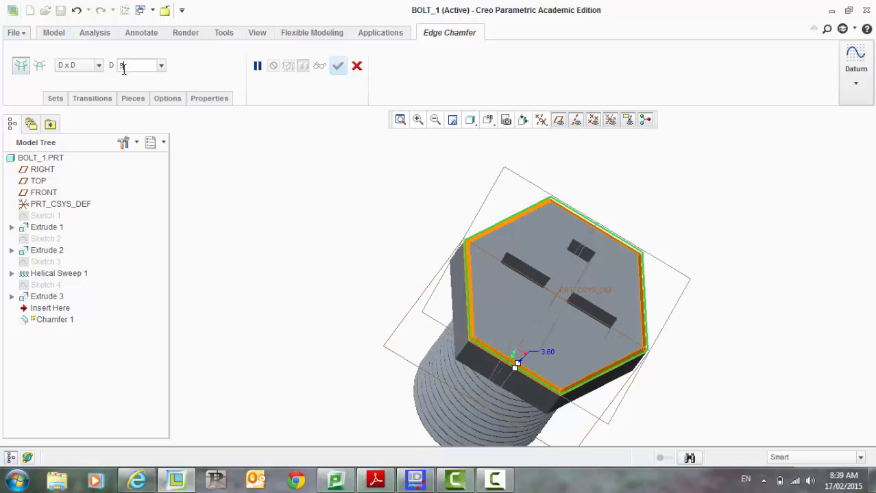
pyautogui.press('Return')
pyautogui.click(338, 66)
# Step: Chamfer the top edges around the cross-shaped recess with a distance of 3
pyautogui.moveTo(312, 221); pyautogui.dragTo(241, 238, button='middle')
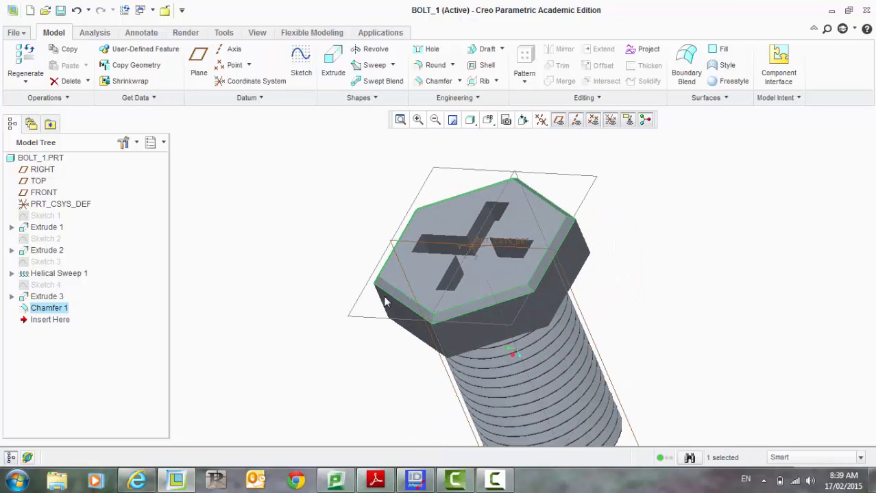
pyautogui.moveTo(267, 268); pyautogui.dragTo(365, 264, button='middle')
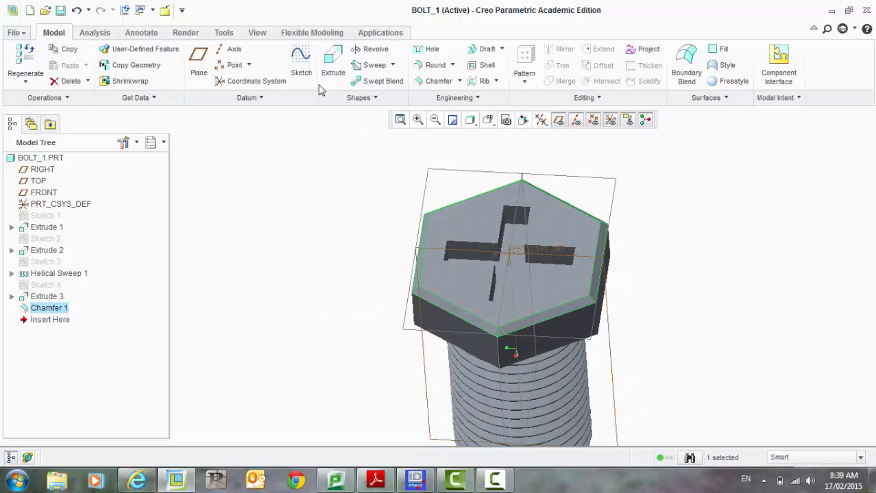
pyautogui.click(431, 82)
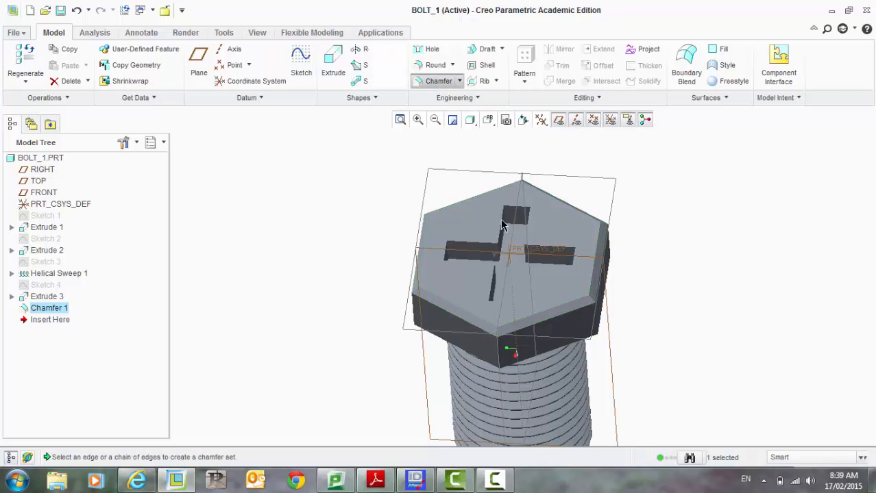
pyautogui.click(501, 231)
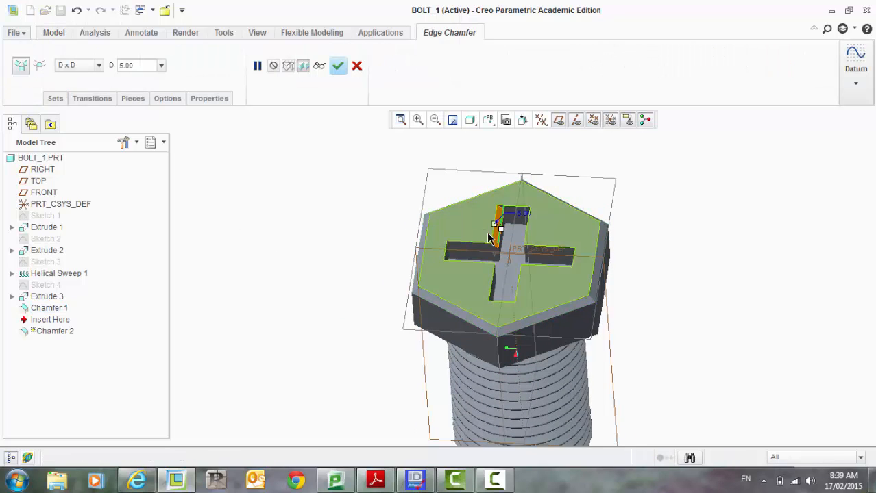
pyautogui.keyDown('ctrl'); pyautogui.click(515, 207); pyautogui.keyUp('ctrl')
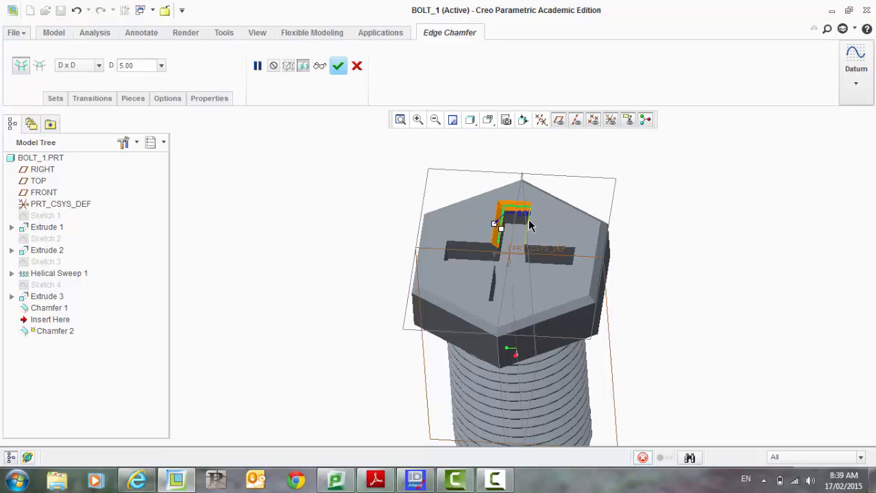
pyautogui.keyDown('ctrl'); pyautogui.click(529, 220); pyautogui.keyUp('ctrl')
pyautogui.keyDown('ctrl'); pyautogui.click(558, 247); pyautogui.keyUp('ctrl')
pyautogui.keyDown('ctrl'); pyautogui.click(575, 263); pyautogui.keyUp('ctrl')
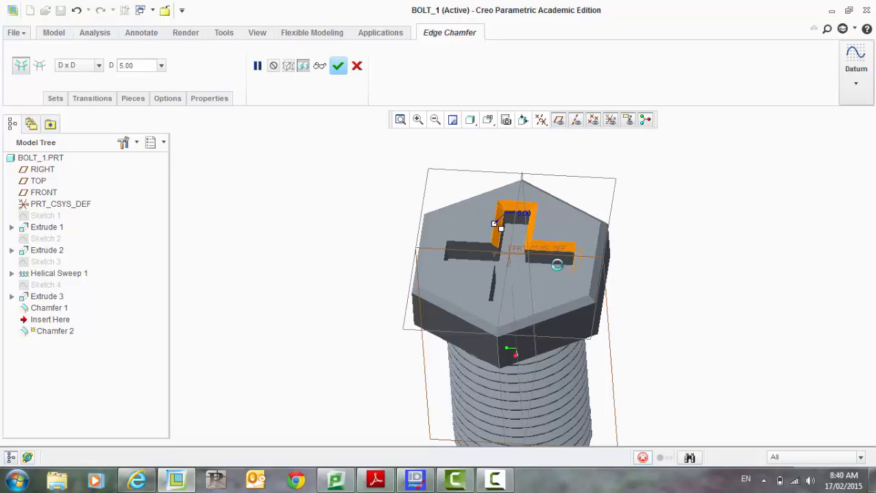
pyautogui.keyDown('ctrl'); pyautogui.click(517, 288); pyautogui.keyUp('ctrl')
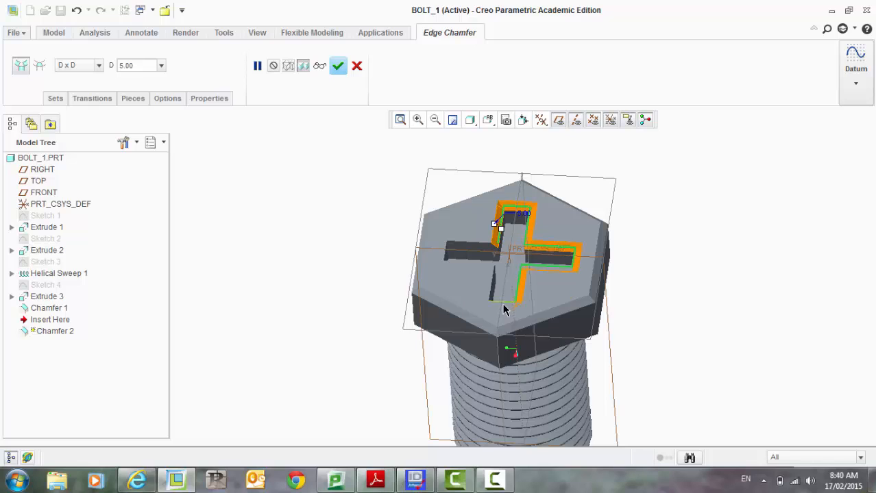
pyautogui.keyDown('ctrl'); pyautogui.click(503, 307); pyautogui.keyUp('ctrl')
pyautogui.keyDown('ctrl'); pyautogui.click(492, 295); pyautogui.keyUp('ctrl')
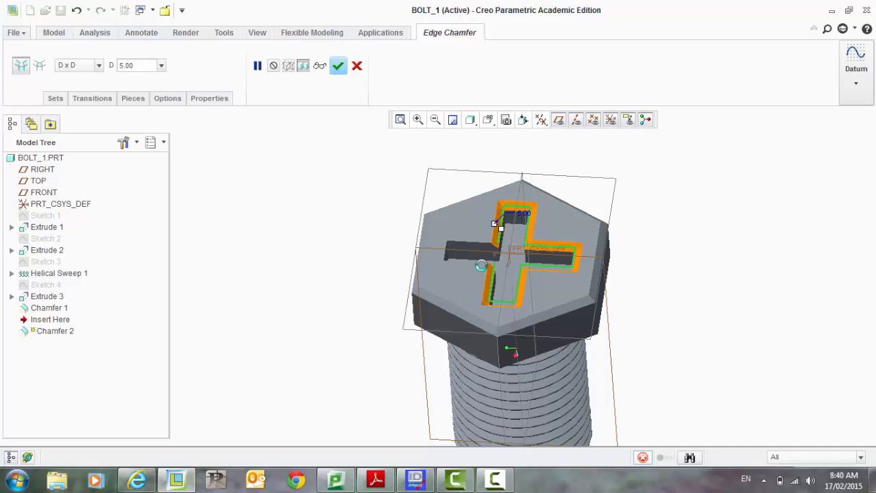
pyautogui.keyDown('ctrl'); pyautogui.click(443, 258); pyautogui.keyUp('ctrl')
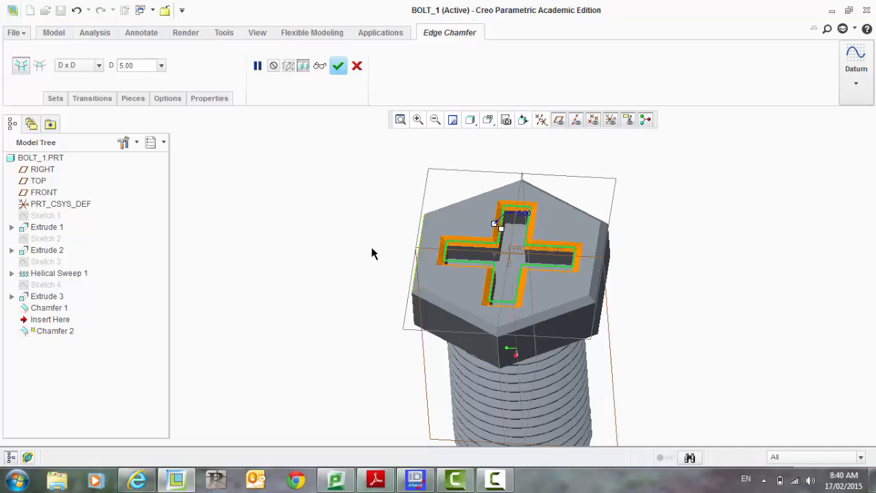
pyautogui.moveTo(371, 252); pyautogui.dragTo(341, 231, button='middle')
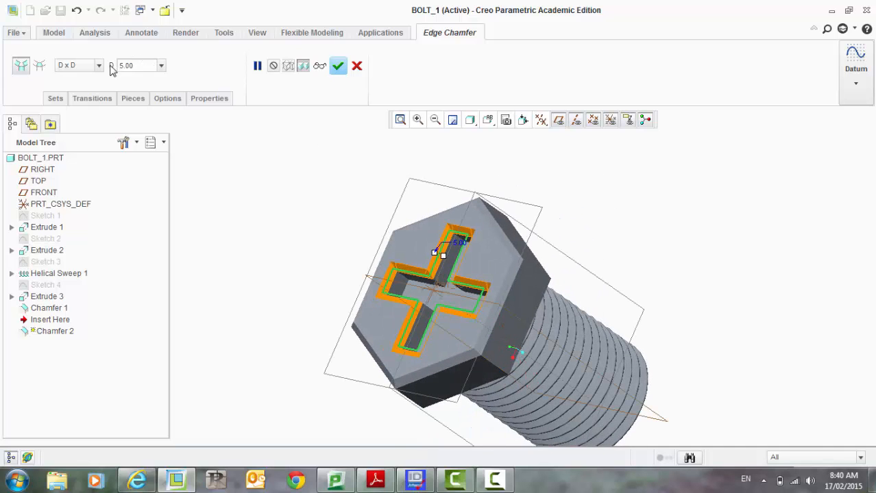
pyautogui.write('3')
pyautogui.press('Return')
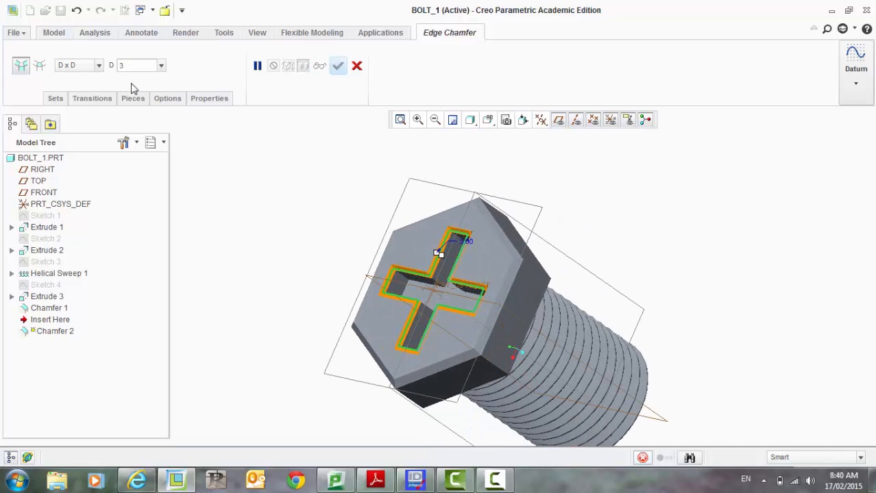
pyautogui.click(338, 66)
pyautogui.moveTo(260, 188); pyautogui.dragTo(675, 303, button='middle')
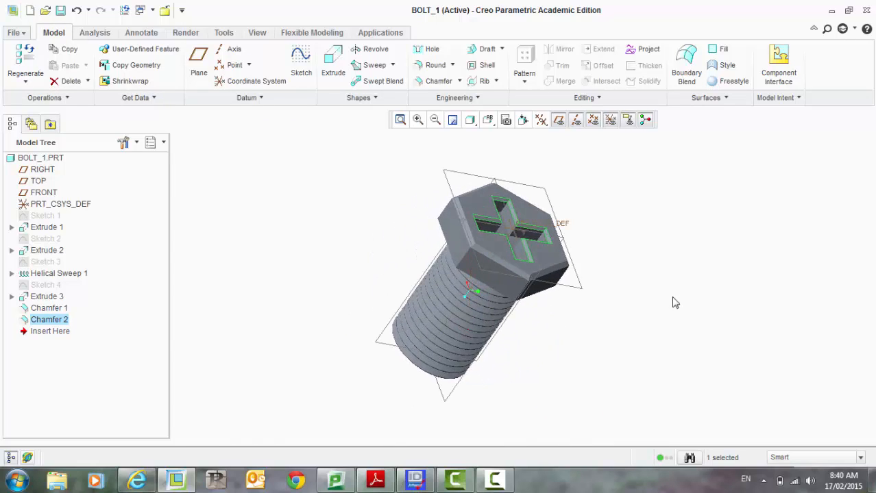